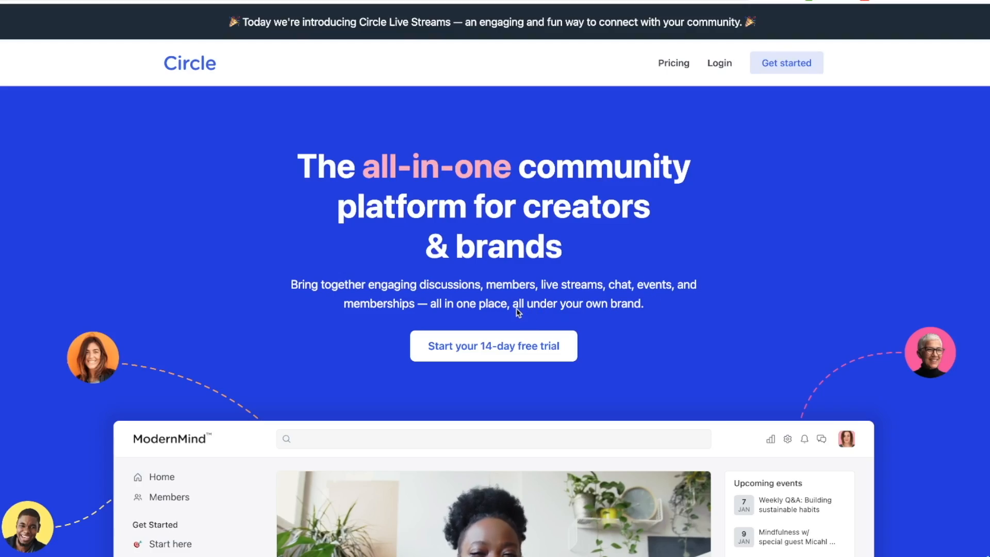
scroll(517, 310, "down", 1)
scroll(517, 311, "down", 1)
scroll(517, 311, "down", 1)
scroll(516, 311, "down", 2)
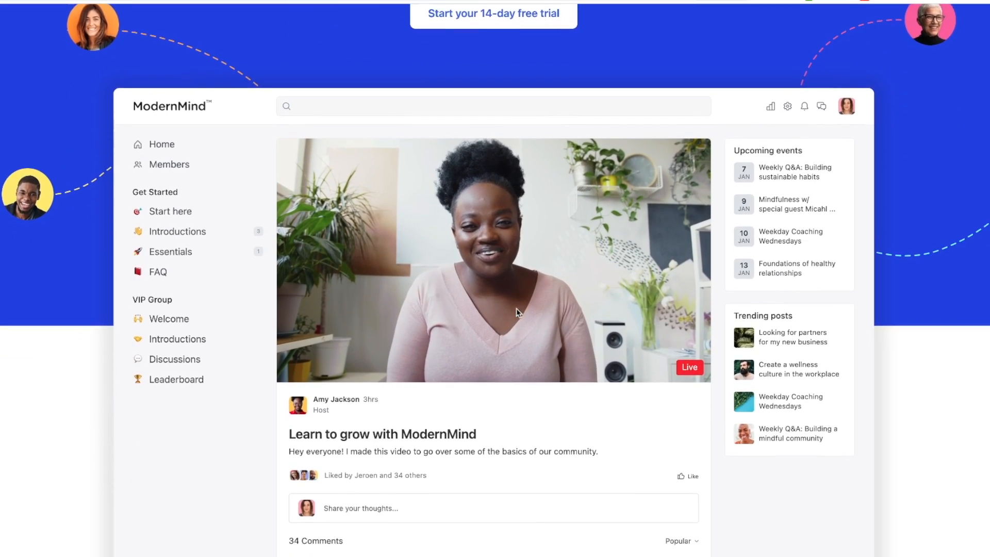
scroll(517, 311, "down", 1)
scroll(517, 311, "down", 2)
scroll(517, 311, "down", 1)
scroll(517, 311, "down", 2)
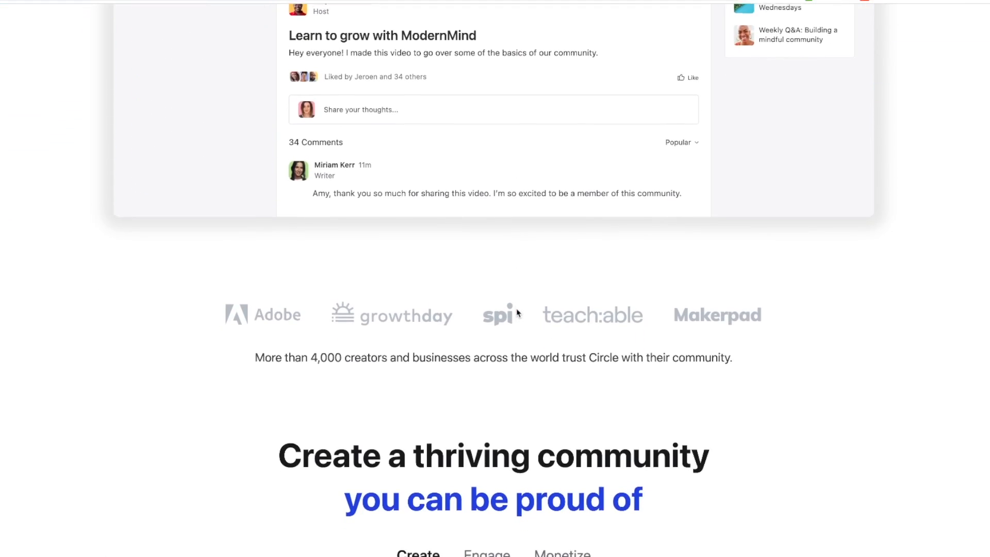
scroll(516, 312, "down", 1)
scroll(516, 311, "down", 2)
scroll(517, 311, "down", 1)
scroll(517, 311, "down", 1)
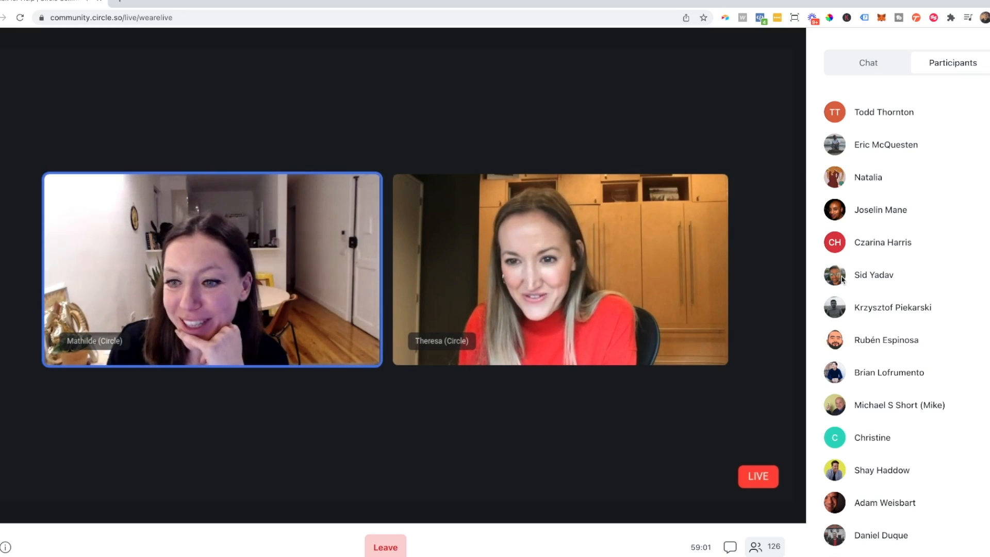
scroll(842, 280, "up", 3)
scroll(857, 277, "up", 1)
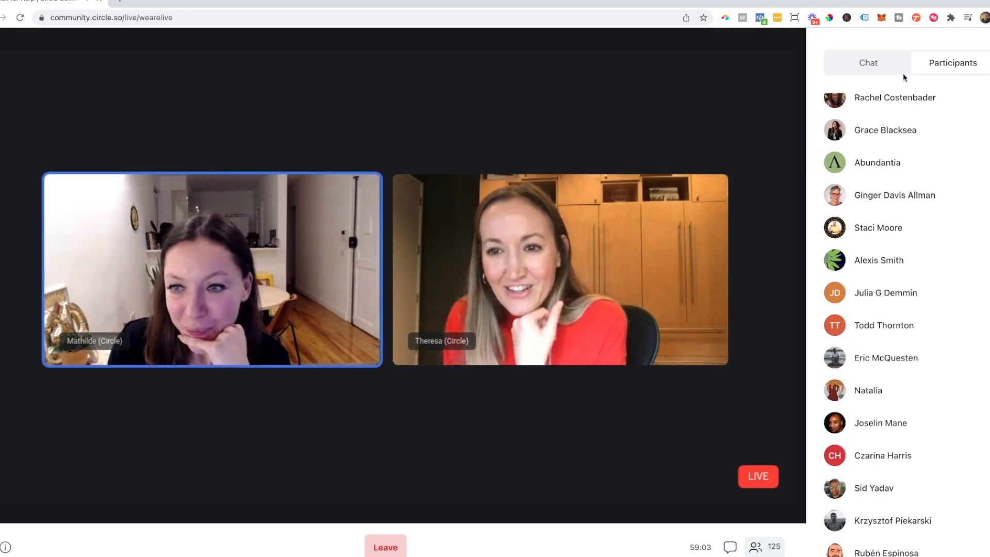
Step: Switch the live stream's right sidebar from Participants to Chat
left_click(888, 70)
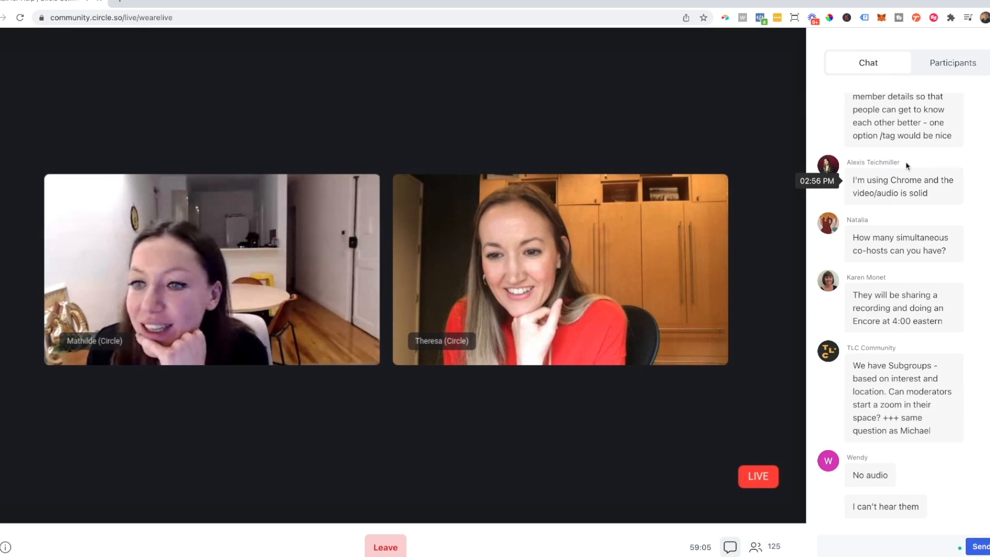
scroll(908, 166, "up", 4)
scroll(907, 166, "down", 4)
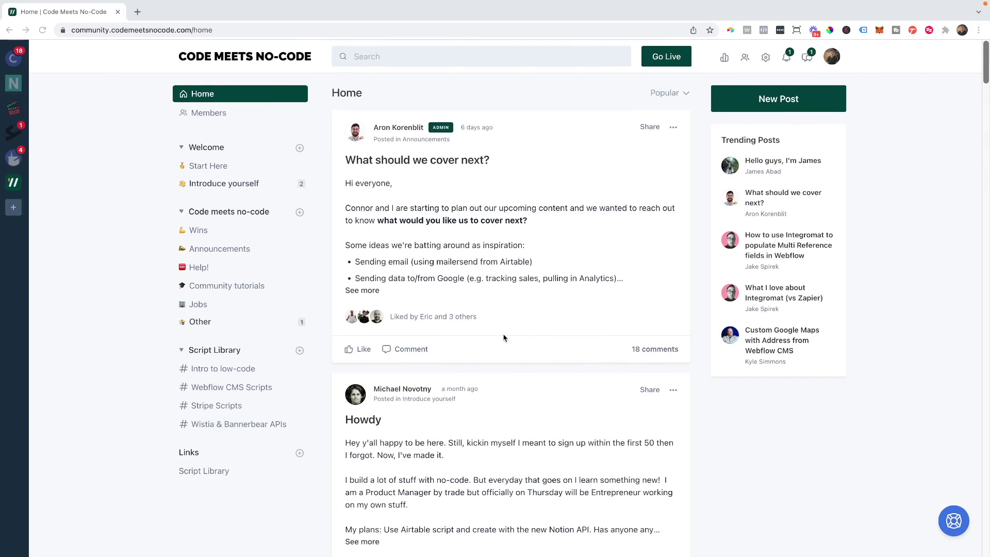
scroll(503, 336, "down", 1)
scroll(504, 335, "down", 1)
scroll(503, 337, "down", 2)
scroll(503, 337, "down", 1)
scroll(503, 337, "down", 2)
left_click(247, 286)
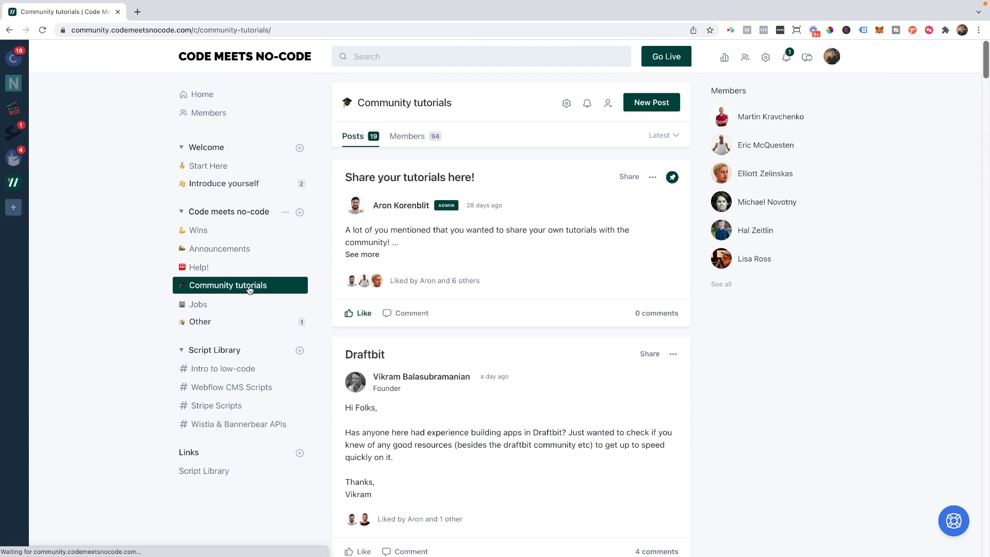
scroll(507, 292, "down", 1)
scroll(506, 292, "down", 2)
scroll(505, 292, "down", 1)
scroll(504, 293, "down", 1)
scroll(504, 292, "down", 1)
scroll(505, 292, "down", 1)
scroll(505, 292, "down", 2)
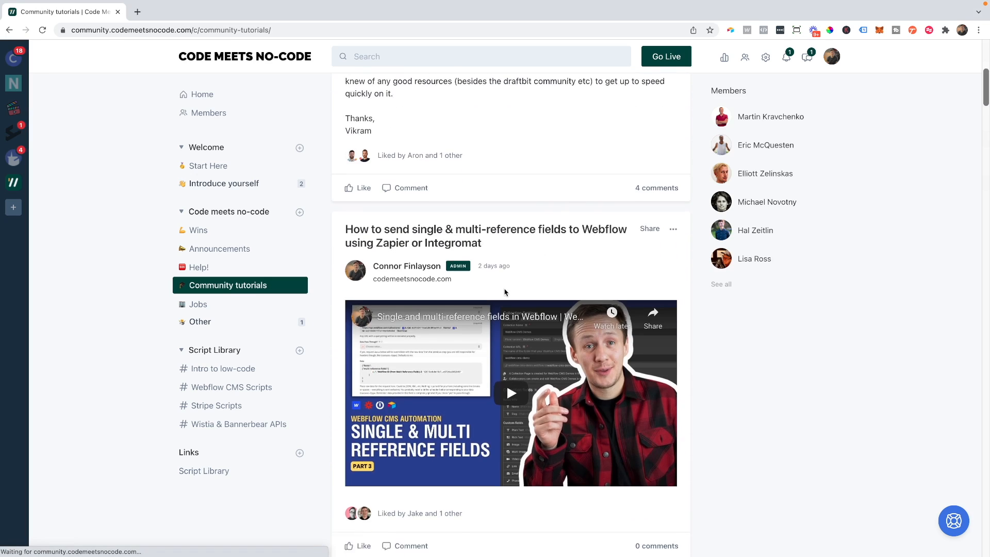
scroll(505, 290, "down", 2)
scroll(504, 291, "down", 1)
scroll(505, 290, "down", 1)
scroll(505, 291, "down", 1)
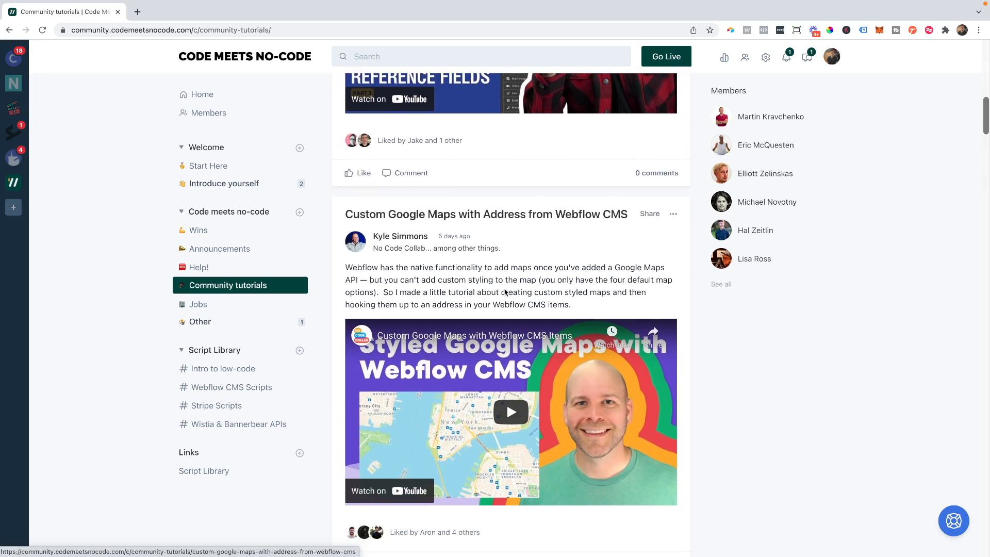
key("alt+Left")
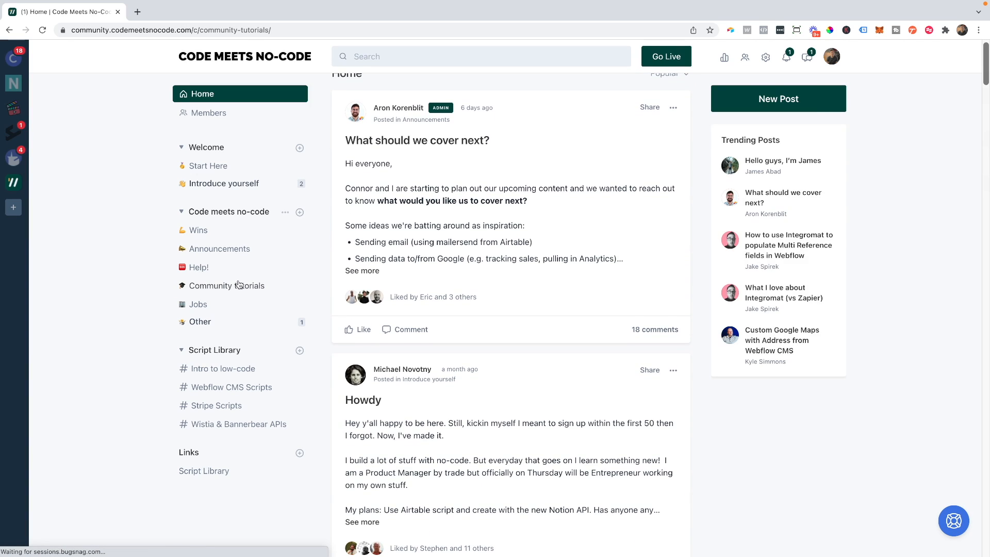
left_click(238, 285)
scroll(386, 283, "down", 1)
scroll(386, 283, "down", 1)
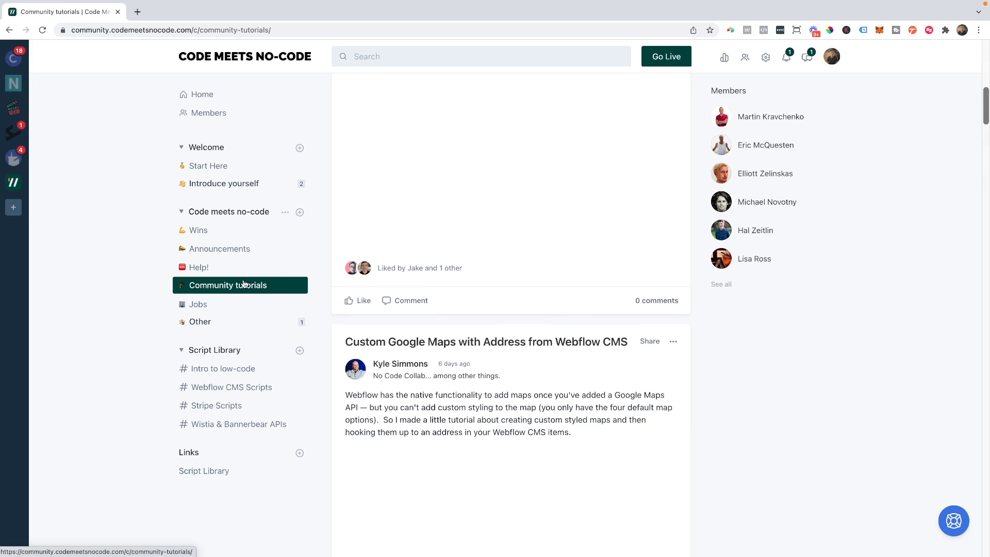
scroll(443, 309, "down", 1)
scroll(441, 309, "down", 2)
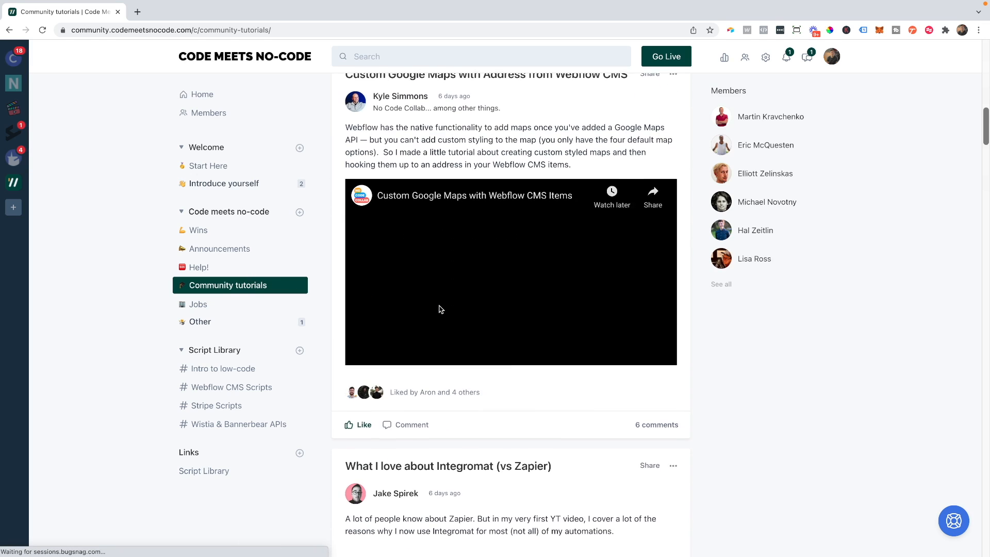
scroll(439, 309, "down", 1)
scroll(438, 318, "down", 2)
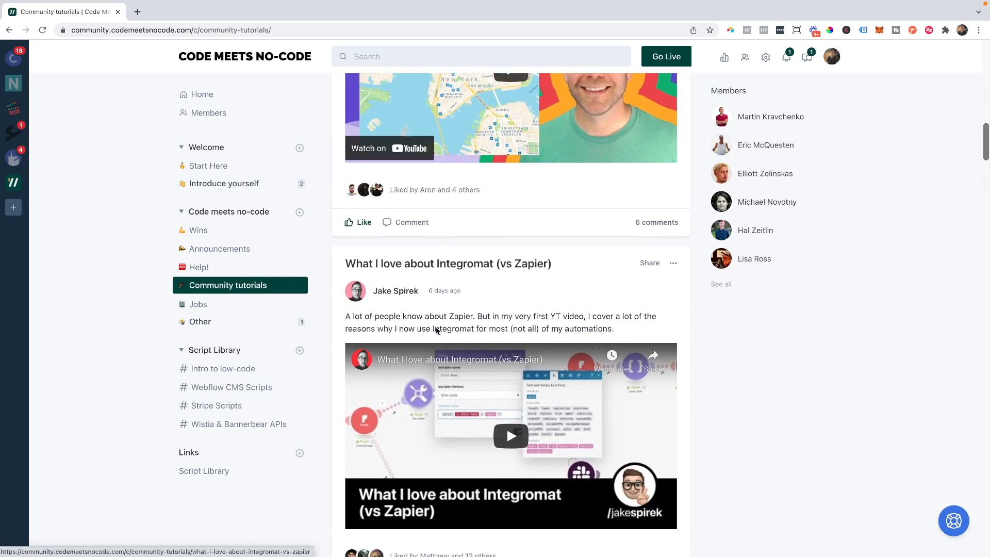
scroll(436, 326, "down", 1)
scroll(436, 331, "down", 2)
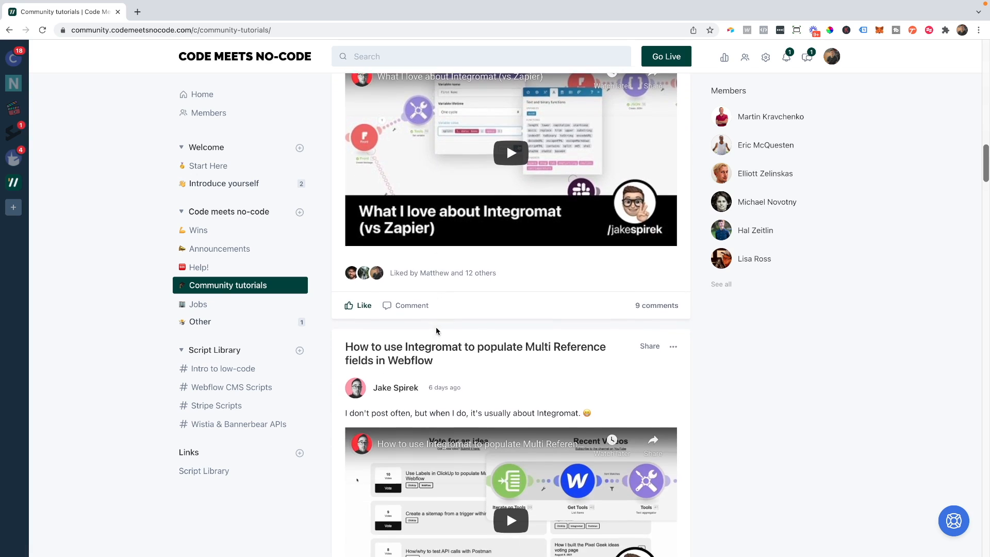
scroll(436, 332, "down", 2)
scroll(436, 331, "down", 2)
scroll(435, 331, "down", 2)
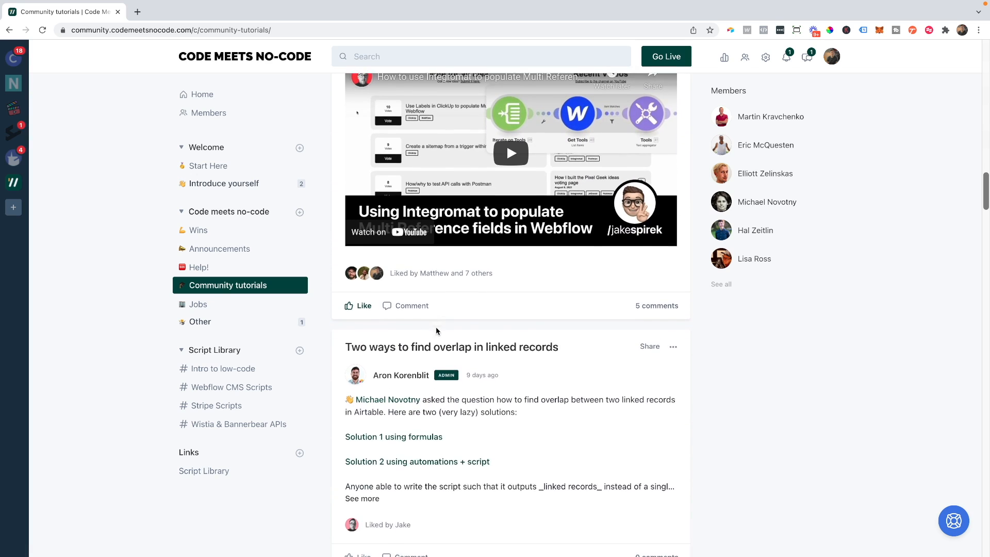
scroll(436, 332, "down", 1)
scroll(436, 331, "down", 1)
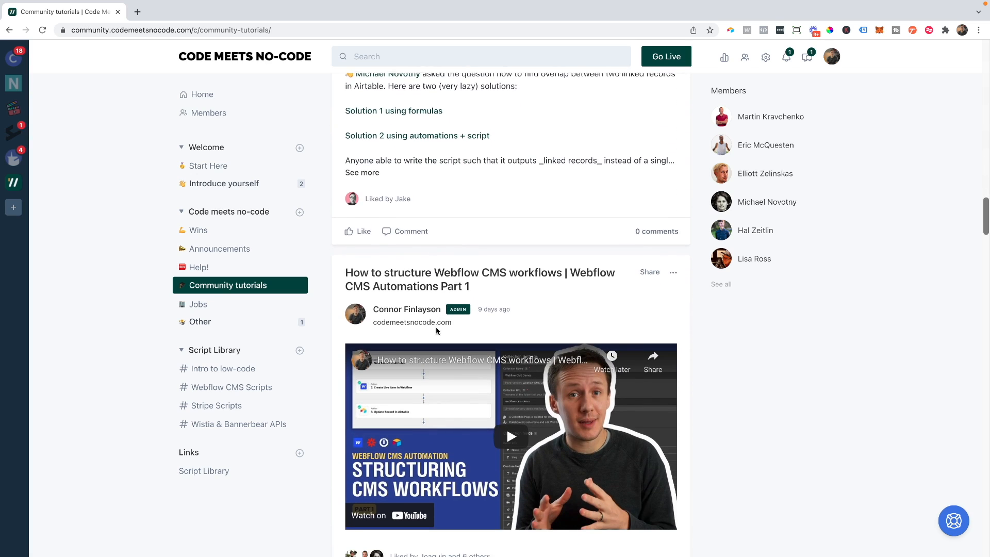
scroll(436, 331, "down", 2)
scroll(436, 331, "down", 1)
scroll(435, 331, "down", 1)
scroll(435, 331, "down", 2)
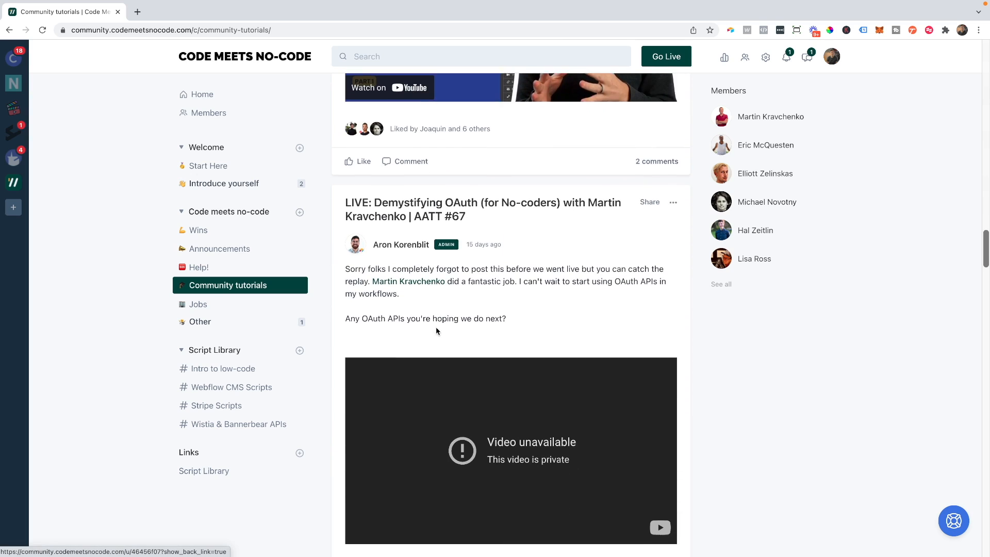
scroll(436, 331, "down", 1)
scroll(436, 331, "down", 2)
scroll(436, 331, "down", 2)
scroll(436, 331, "down", 1)
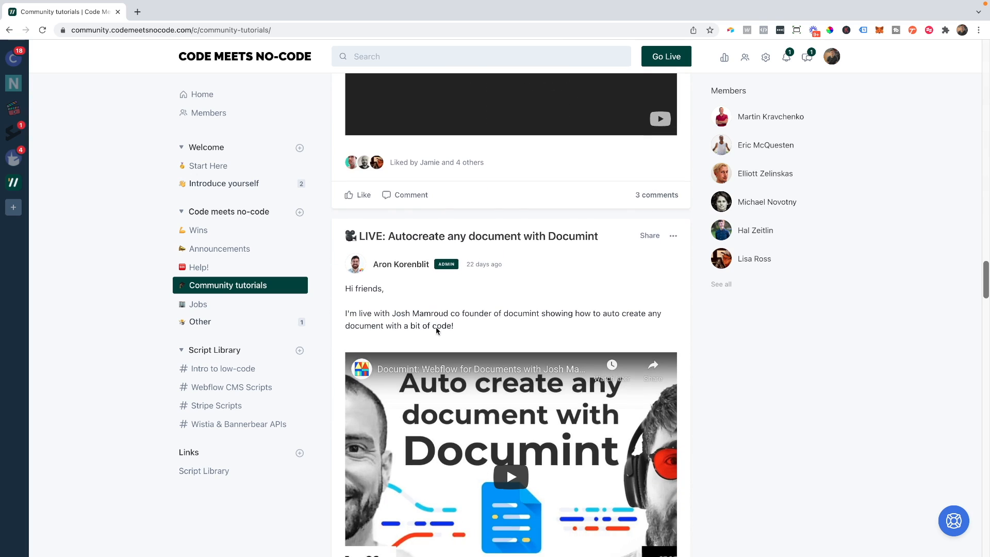
scroll(436, 331, "down", 1)
scroll(436, 332, "down", 2)
scroll(436, 332, "down", 1)
scroll(436, 331, "down", 1)
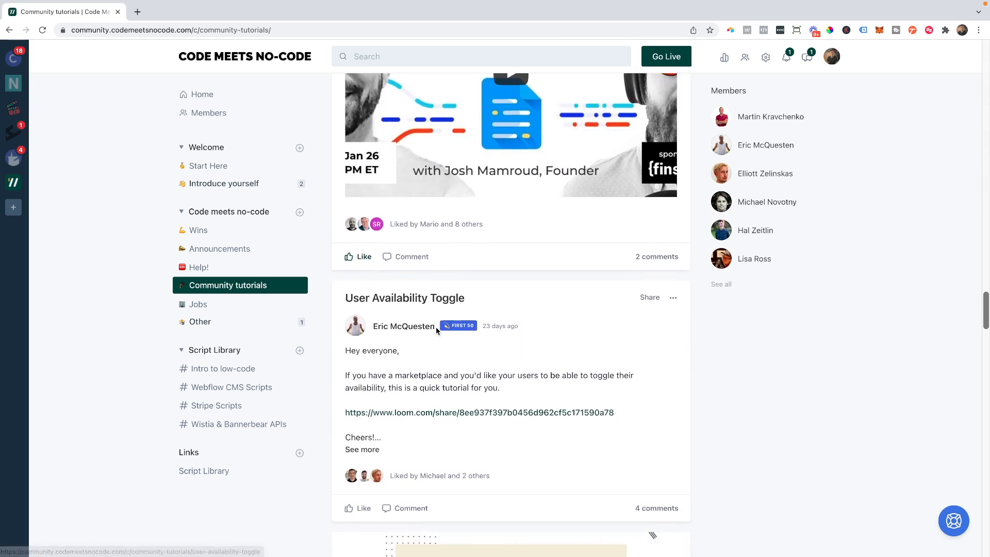
scroll(436, 331, "down", 1)
scroll(435, 331, "down", 1)
scroll(435, 328, "down", 2)
scroll(436, 329, "down", 1)
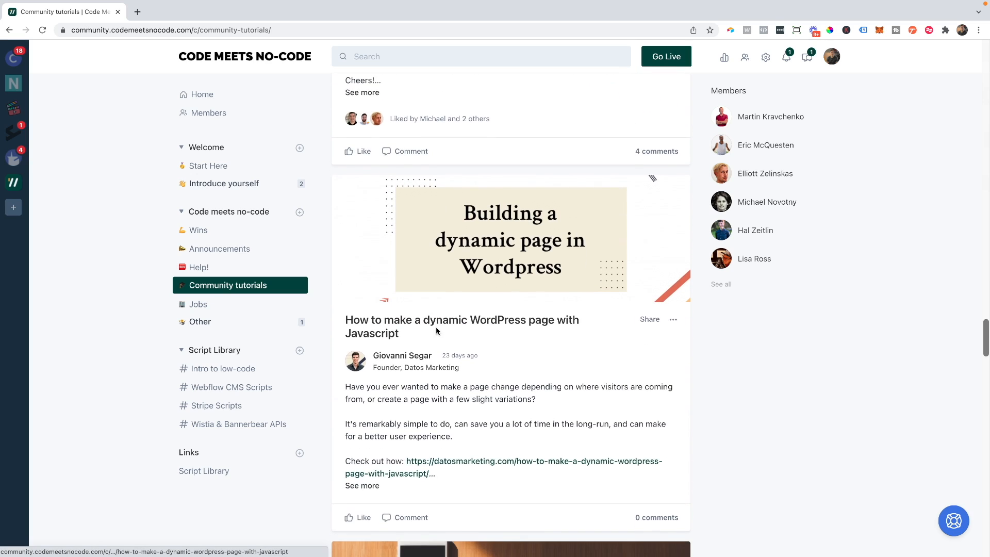
scroll(436, 329, "down", 1)
scroll(435, 329, "down", 1)
scroll(436, 331, "down", 2)
scroll(435, 331, "down", 1)
scroll(435, 331, "down", 2)
scroll(435, 331, "down", 2)
scroll(436, 331, "down", 1)
scroll(435, 329, "down", 1)
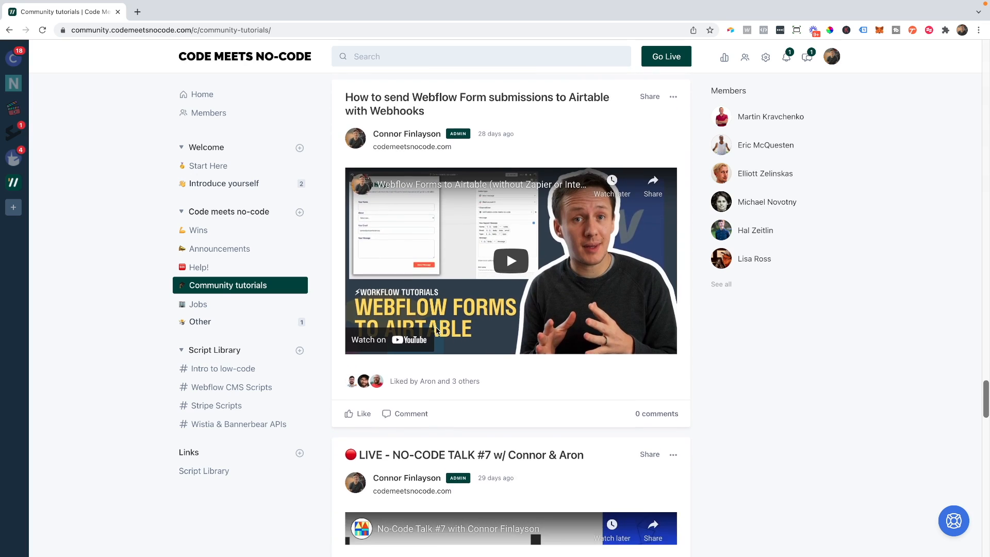
scroll(436, 326, "down", 1)
scroll(338, 303, "down", 2)
scroll(339, 303, "down", 1)
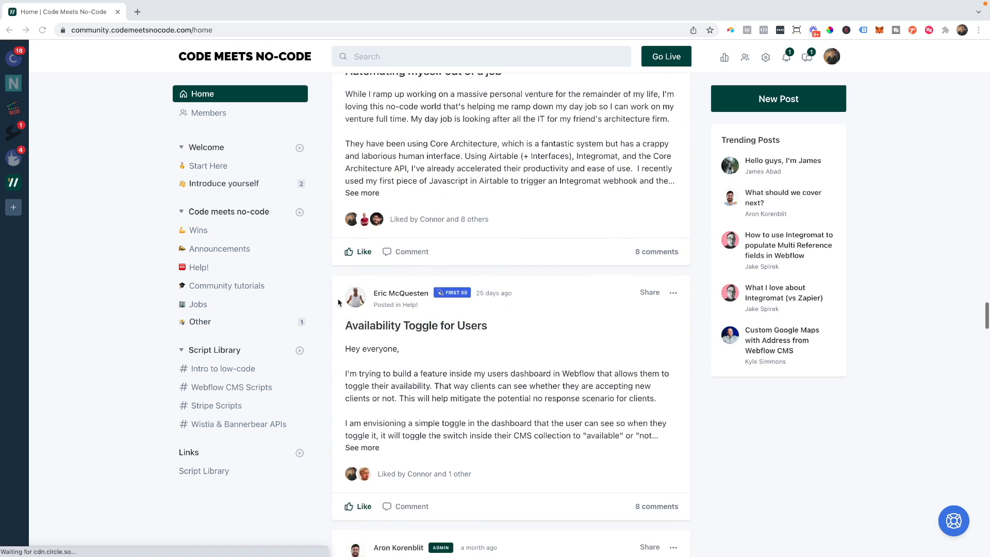
scroll(338, 303, "down", 2)
scroll(338, 303, "down", 1)
scroll(338, 303, "down", 1)
scroll(338, 302, "down", 2)
scroll(338, 303, "down", 1)
scroll(337, 302, "down", 2)
scroll(338, 303, "down", 1)
scroll(337, 302, "down", 2)
scroll(338, 302, "down", 1)
scroll(337, 302, "down", 1)
scroll(338, 302, "down", 1)
scroll(338, 301, "down", 2)
scroll(338, 301, "down", 1)
scroll(337, 301, "down", 1)
scroll(337, 301, "down", 2)
scroll(337, 302, "down", 1)
scroll(337, 302, "down", 1)
scroll(337, 302, "down", 1)
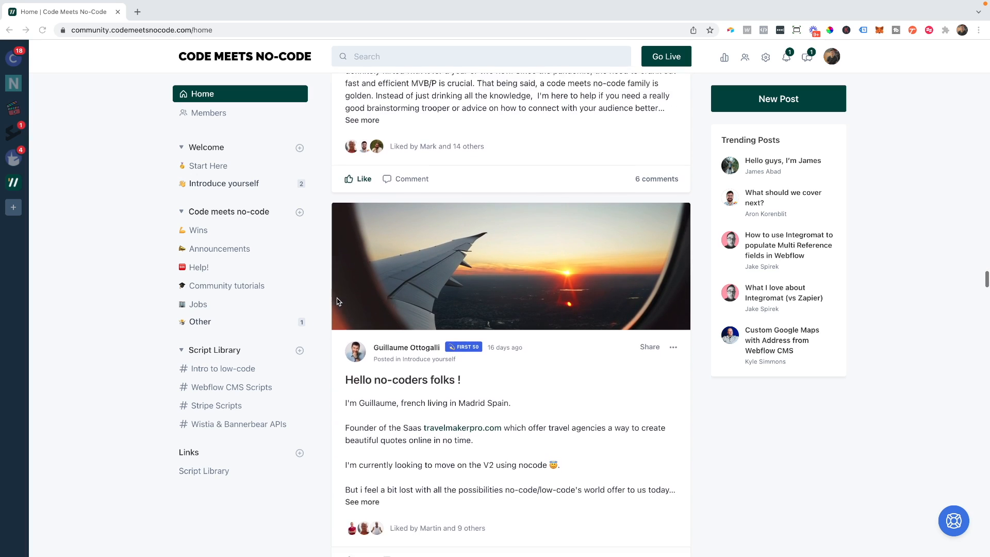
scroll(338, 302, "down", 2)
scroll(337, 302, "down", 2)
scroll(337, 302, "down", 1)
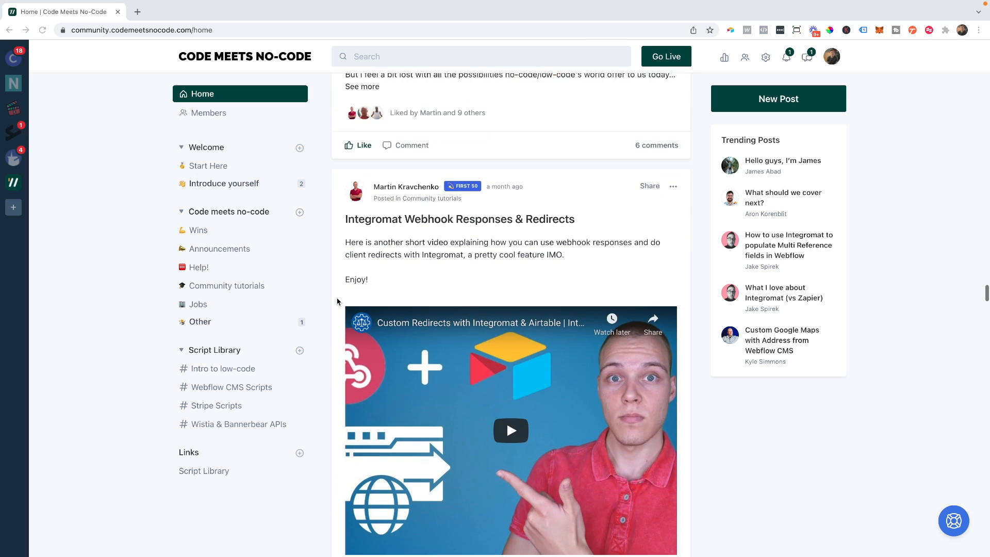
scroll(337, 302, "down", 2)
scroll(338, 302, "down", 1)
scroll(337, 302, "down", 1)
scroll(338, 302, "down", 1)
scroll(337, 301, "down", 2)
scroll(338, 302, "down", 1)
scroll(338, 301, "down", 2)
scroll(338, 302, "down", 2)
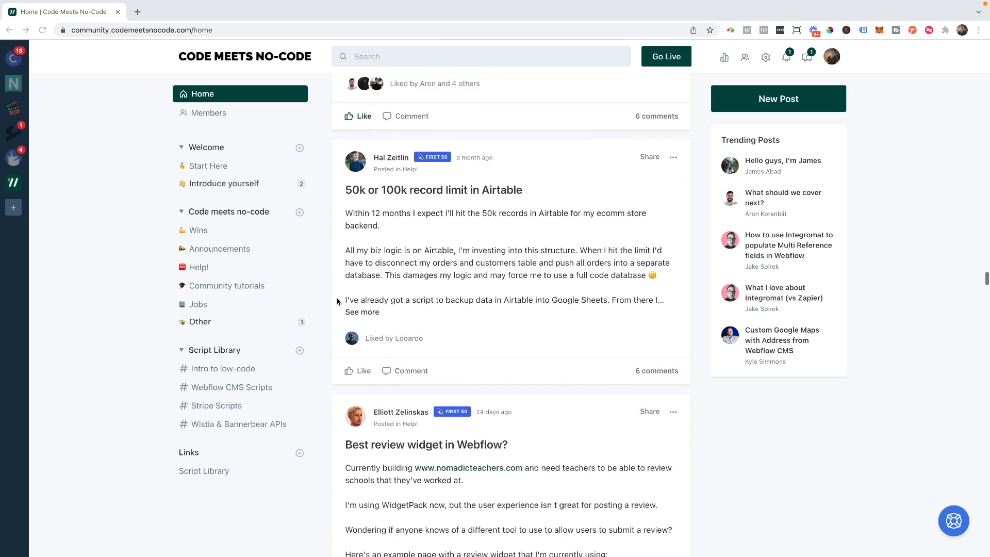
scroll(337, 302, "down", 1)
scroll(338, 302, "down", 2)
scroll(338, 301, "down", 2)
scroll(338, 302, "down", 1)
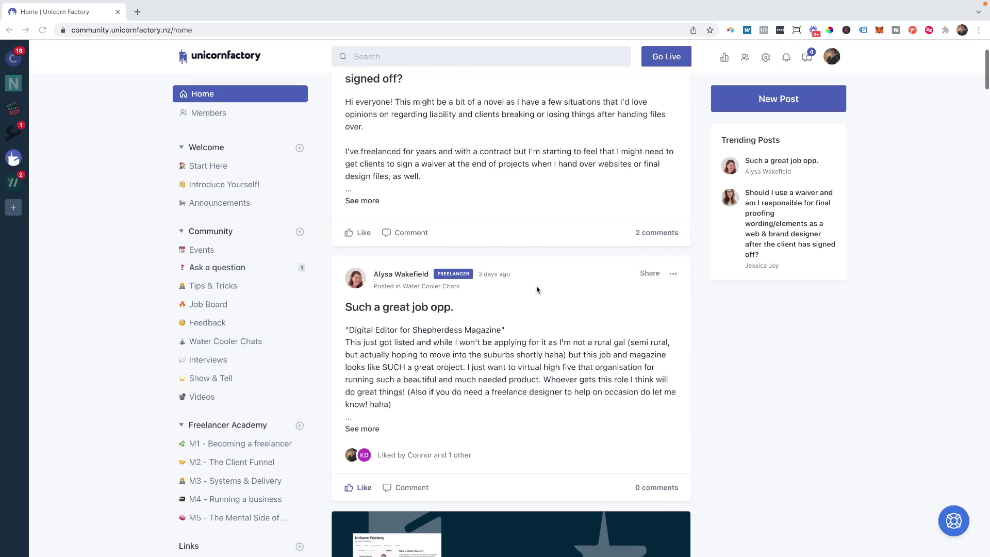
scroll(537, 288, "down", 2)
scroll(537, 288, "down", 2)
scroll(536, 289, "down", 2)
scroll(537, 289, "down", 2)
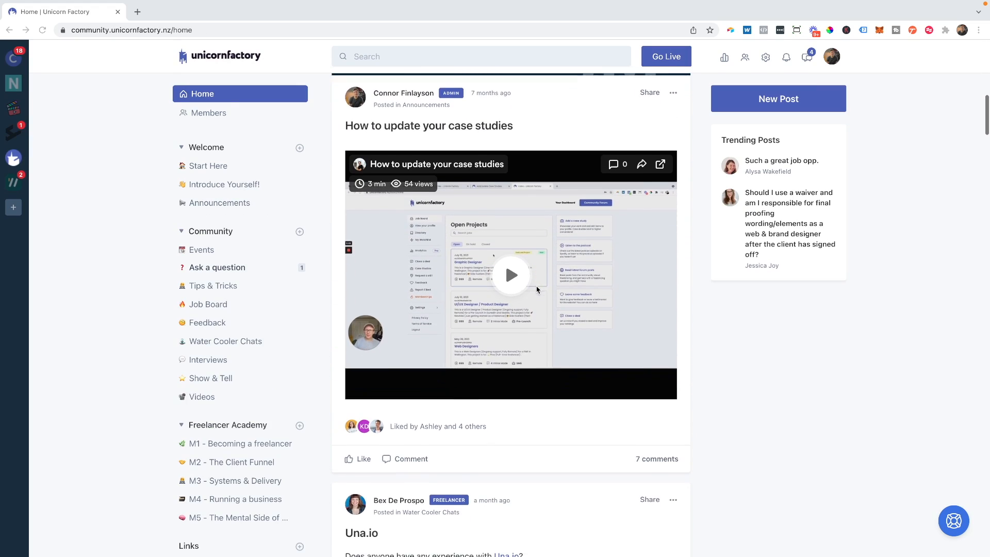
scroll(536, 290, "down", 2)
scroll(537, 290, "down", 1)
scroll(537, 290, "down", 2)
scroll(537, 290, "down", 2)
scroll(537, 290, "down", 1)
scroll(537, 289, "down", 2)
scroll(537, 289, "down", 2)
scroll(537, 290, "down", 1)
scroll(538, 289, "down", 3)
scroll(536, 289, "down", 1)
scroll(537, 289, "down", 2)
scroll(537, 290, "down", 1)
scroll(537, 289, "down", 2)
scroll(537, 290, "down", 2)
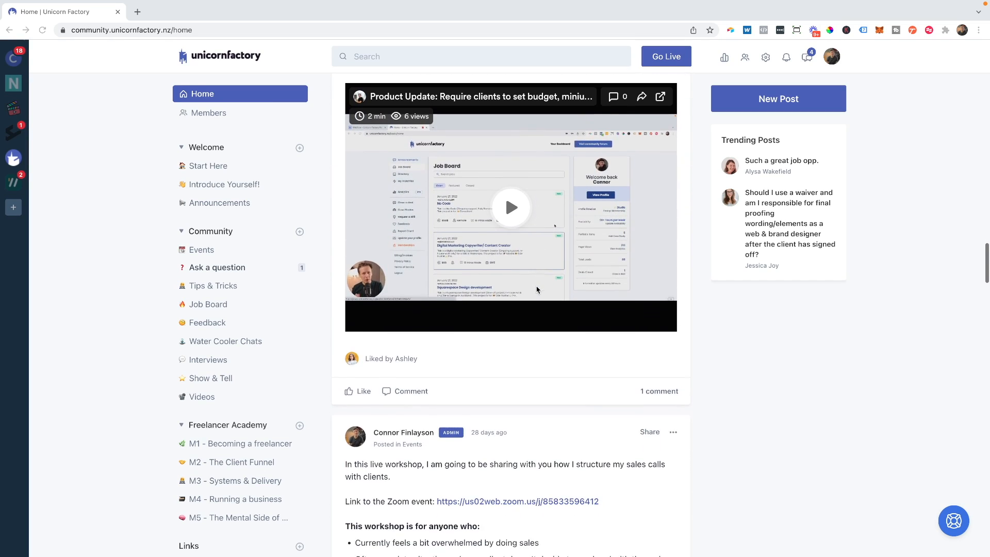
scroll(537, 289, "down", 1)
scroll(537, 289, "down", 1)
scroll(537, 290, "down", 2)
scroll(536, 289, "down", 2)
scroll(537, 289, "down", 2)
scroll(536, 289, "down", 1)
scroll(537, 289, "down", 1)
scroll(537, 290, "down", 1)
scroll(538, 289, "down", 2)
scroll(538, 290, "down", 3)
scroll(537, 290, "down", 1)
scroll(536, 289, "down", 1)
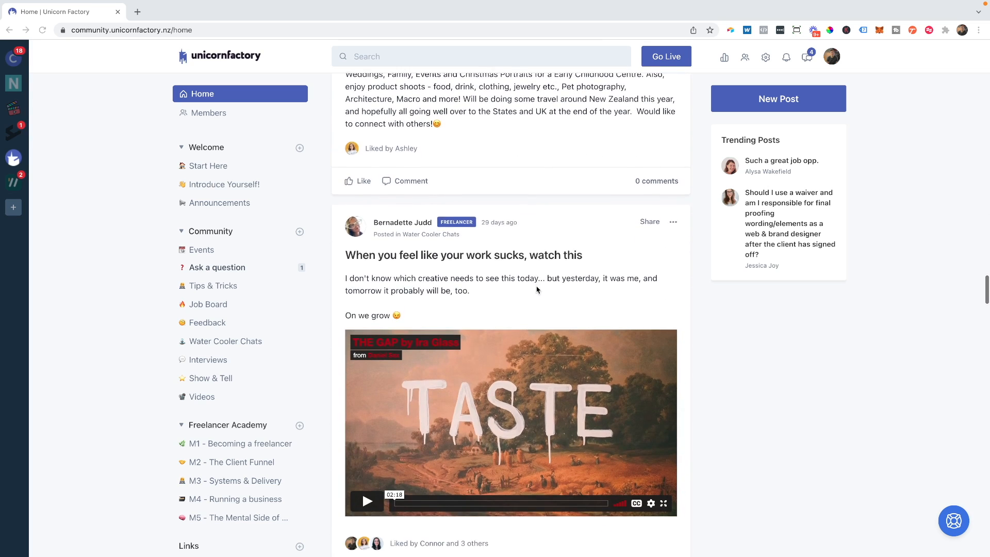
scroll(537, 290, "down", 2)
scroll(537, 289, "down", 1)
scroll(537, 290, "down", 2)
scroll(537, 290, "down", 1)
scroll(537, 290, "down", 1)
scroll(536, 289, "down", 2)
scroll(537, 290, "down", 1)
scroll(538, 290, "down", 2)
scroll(538, 290, "down", 2)
scroll(537, 290, "down", 1)
scroll(537, 289, "down", 2)
scroll(537, 289, "down", 1)
scroll(537, 290, "down", 1)
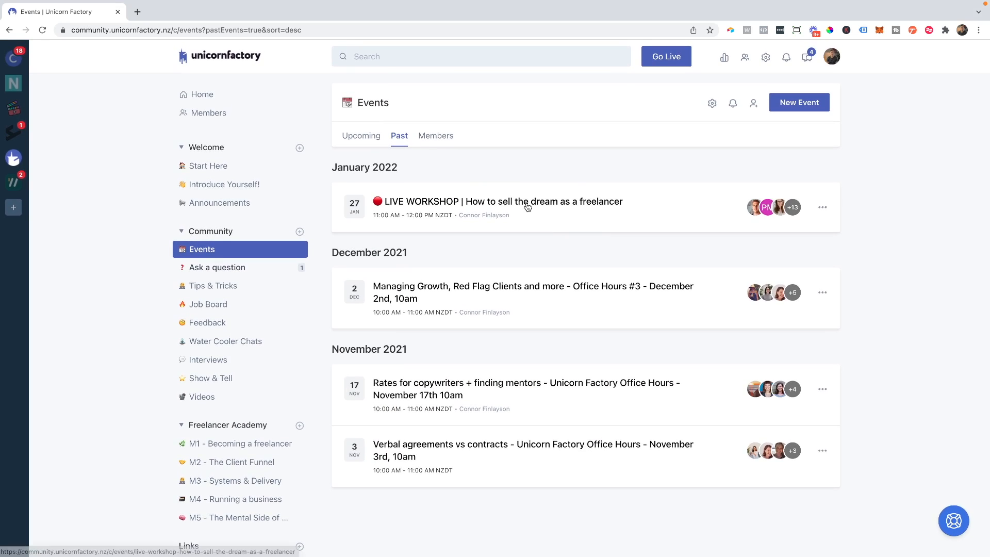
Step: Open the ended LIVE WORKSHOP event from the Events list to read its description and comments
left_click(527, 207)
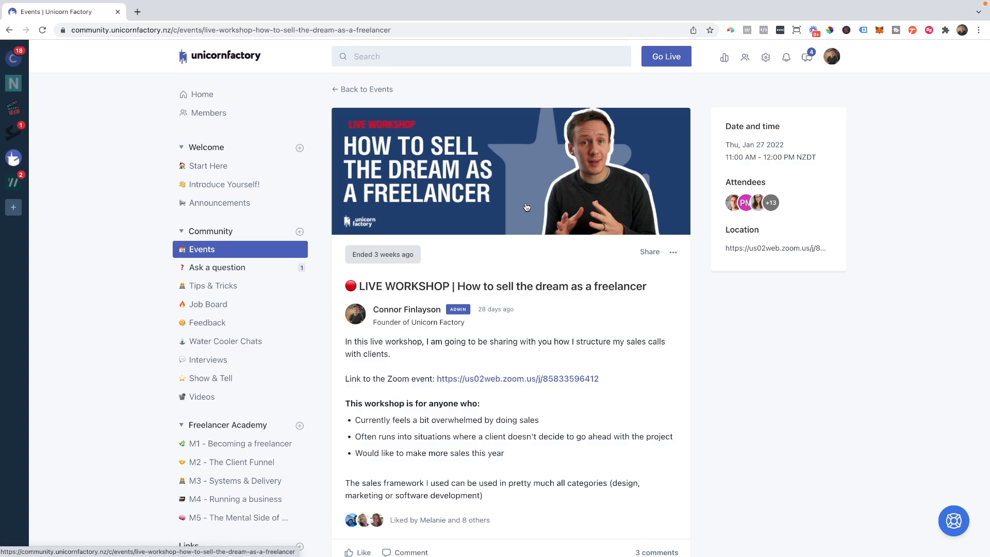
scroll(526, 208, "down", 1)
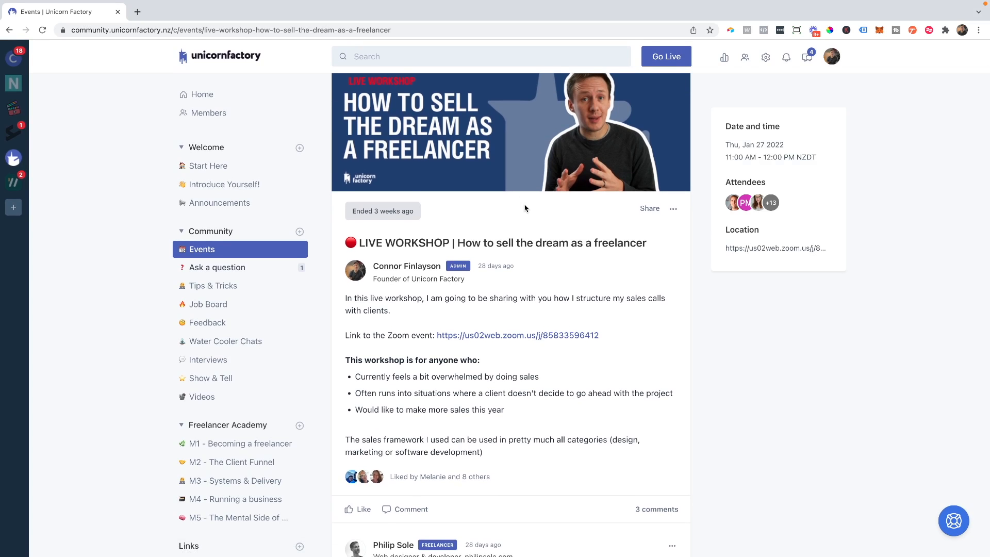
scroll(525, 208, "down", 2)
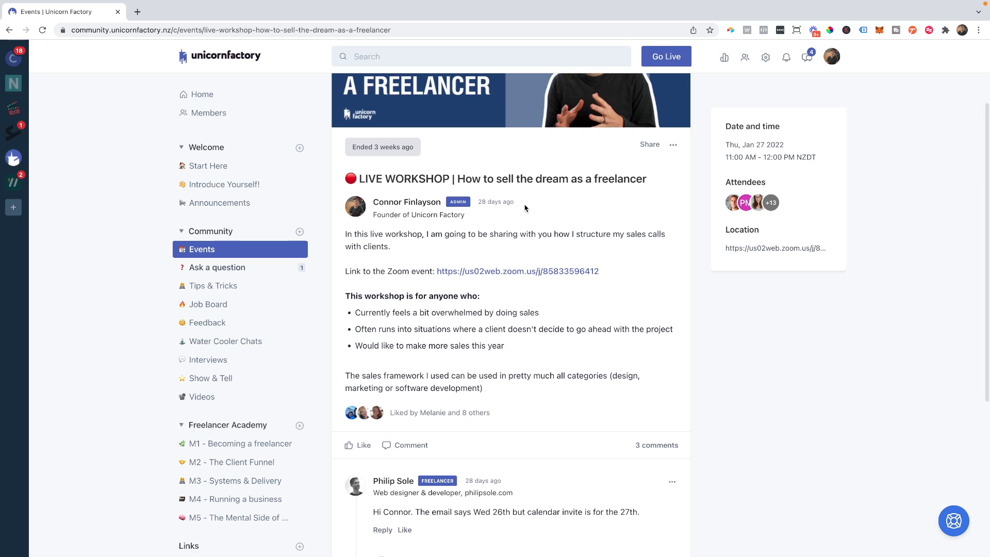
scroll(527, 209, "down", 1)
scroll(527, 209, "down", 1)
scroll(527, 210, "up", 1)
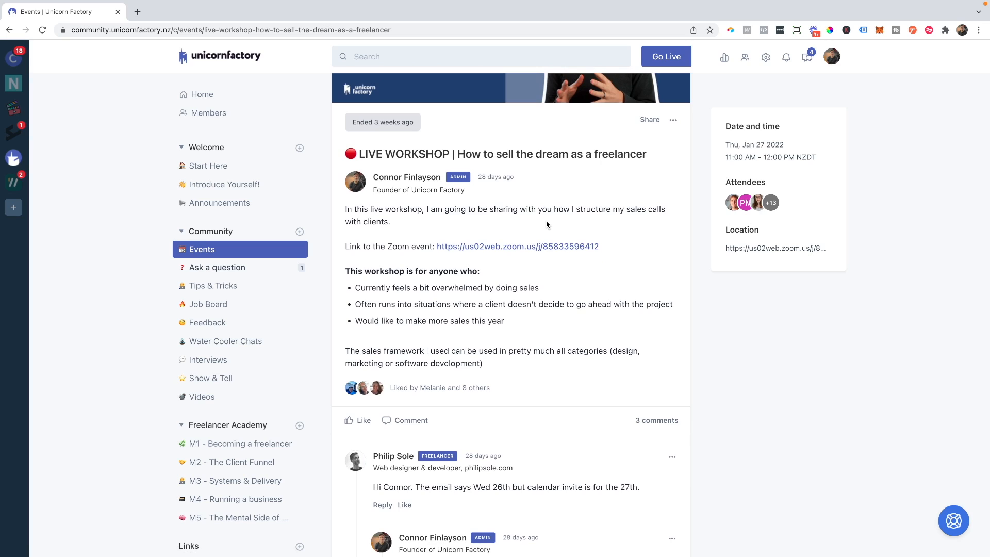
scroll(546, 224, "up", 2)
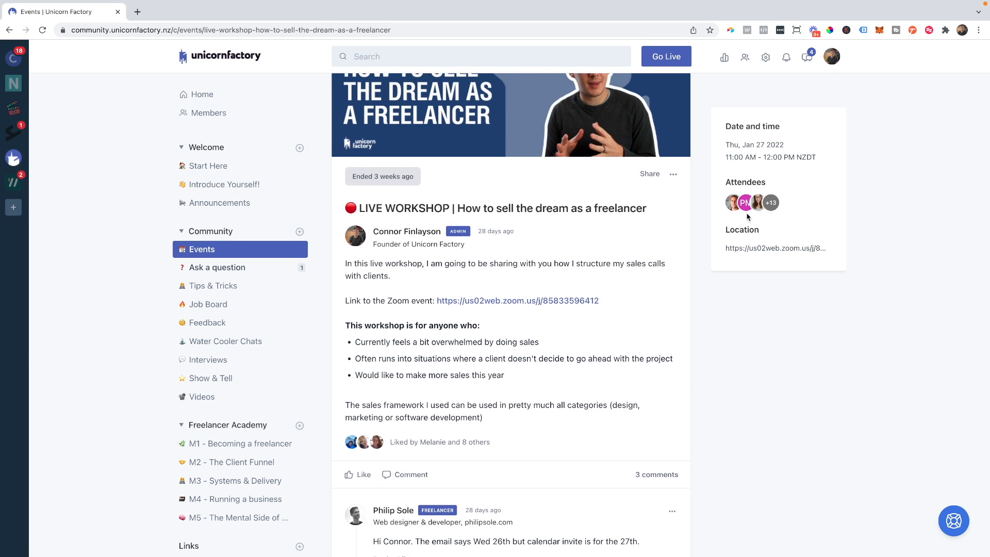
scroll(512, 247, "down", 1)
scroll(513, 247, "down", 2)
scroll(512, 247, "down", 1)
scroll(512, 247, "down", 1)
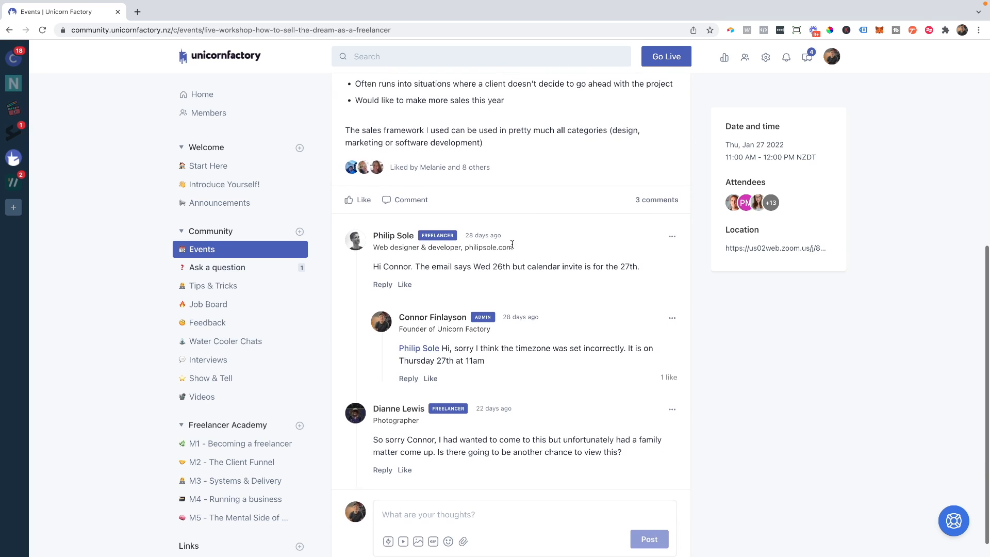
scroll(512, 247, "up", 1)
scroll(512, 247, "up", 1)
scroll(512, 248, "up", 1)
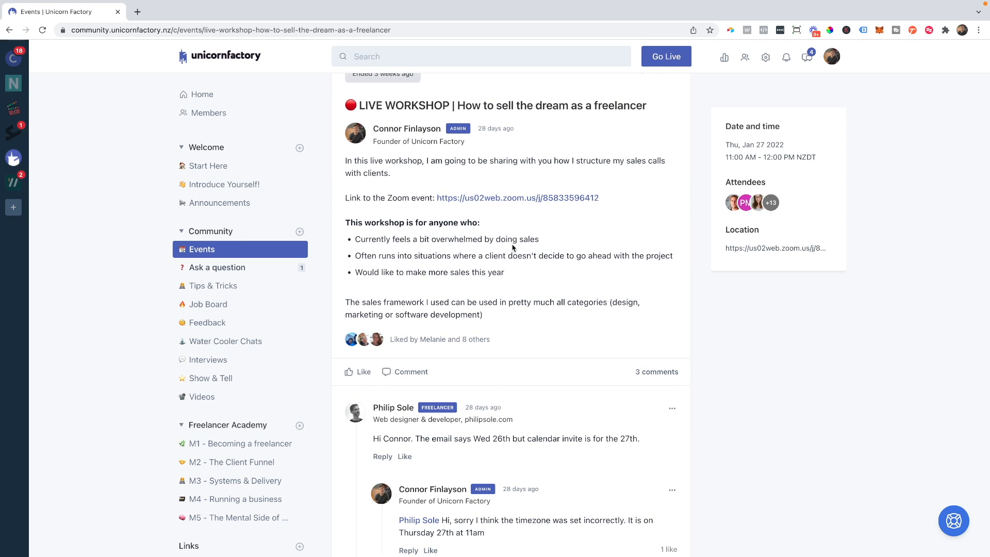
scroll(512, 248, "up", 1)
scroll(512, 248, "up", 1)
scroll(512, 247, "up", 2)
scroll(512, 248, "up", 1)
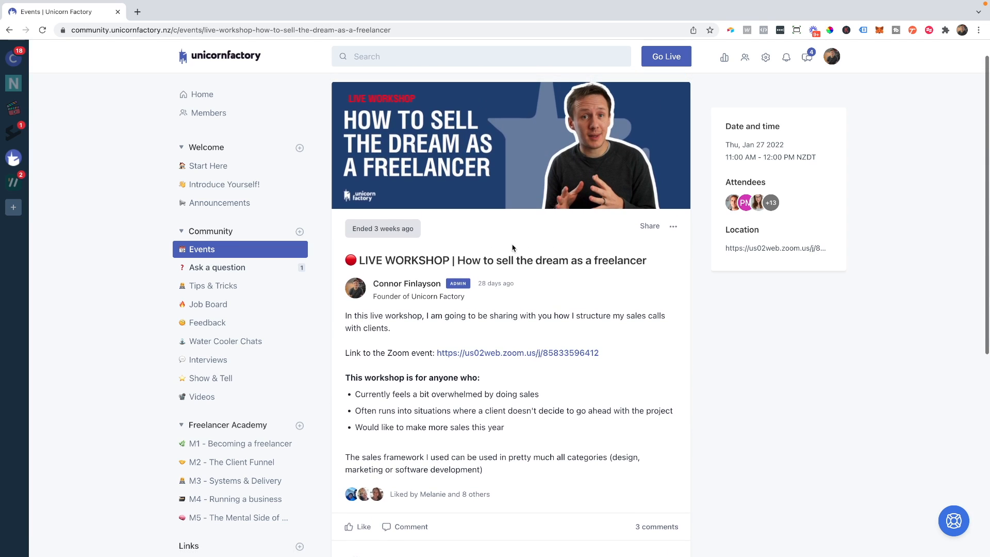
Step: Switch to the Unicorn Factory community to reach its Start Here space
left_click(767, 59)
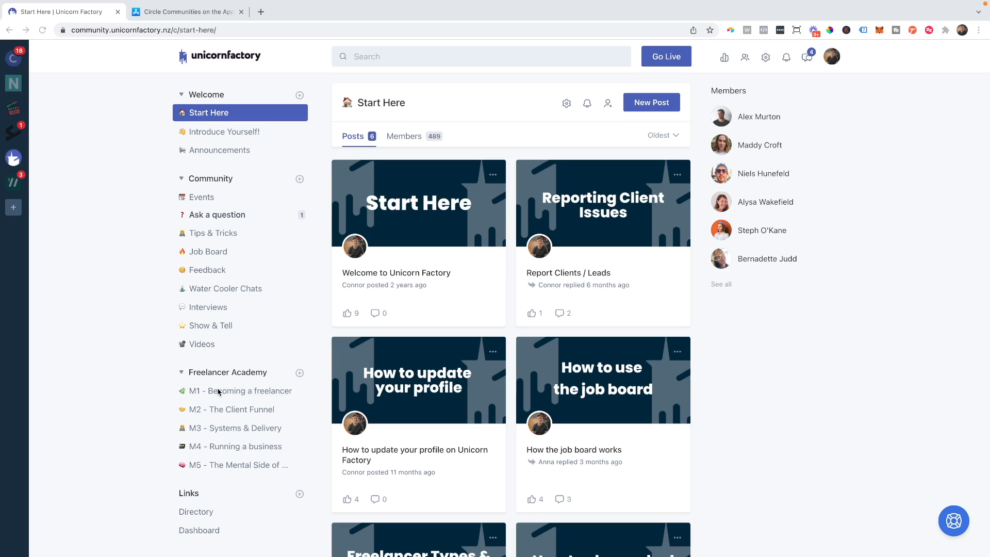
Step: Browse Freelancer Academy modules M1 through M5 twice, ending on M5 - The Mental Side of Freelancing
mouse_move(240, 391)
left_click(222, 392)
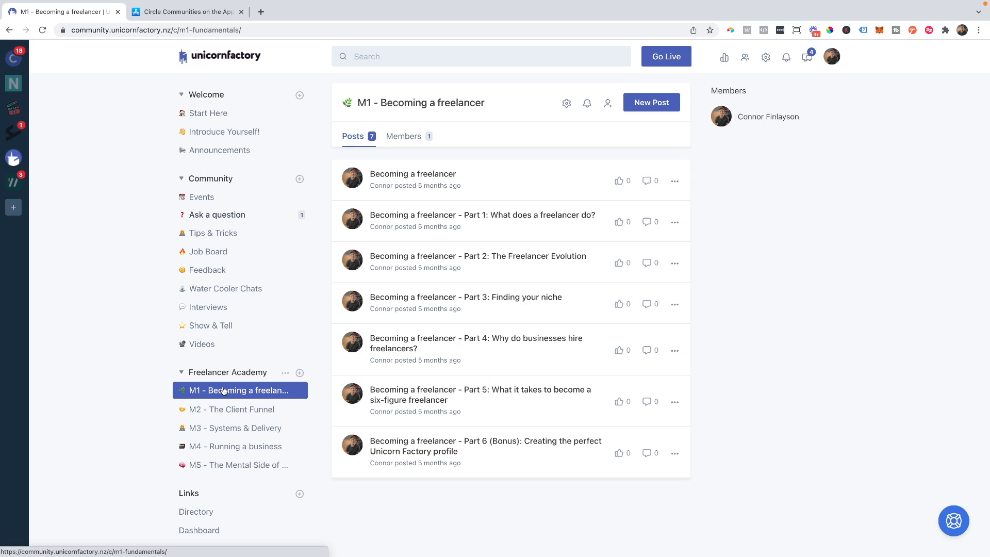
left_click(225, 408)
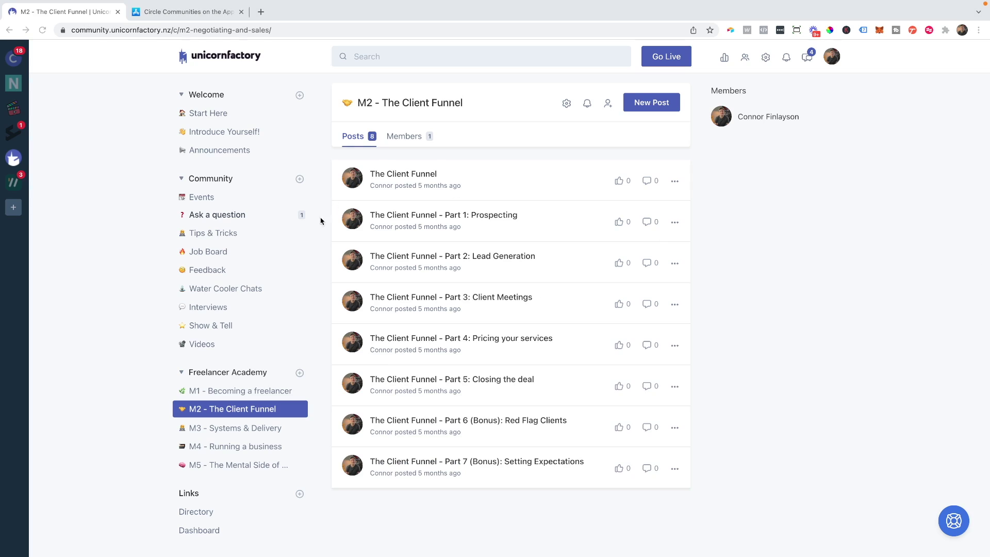
left_click(222, 429)
left_click(226, 447)
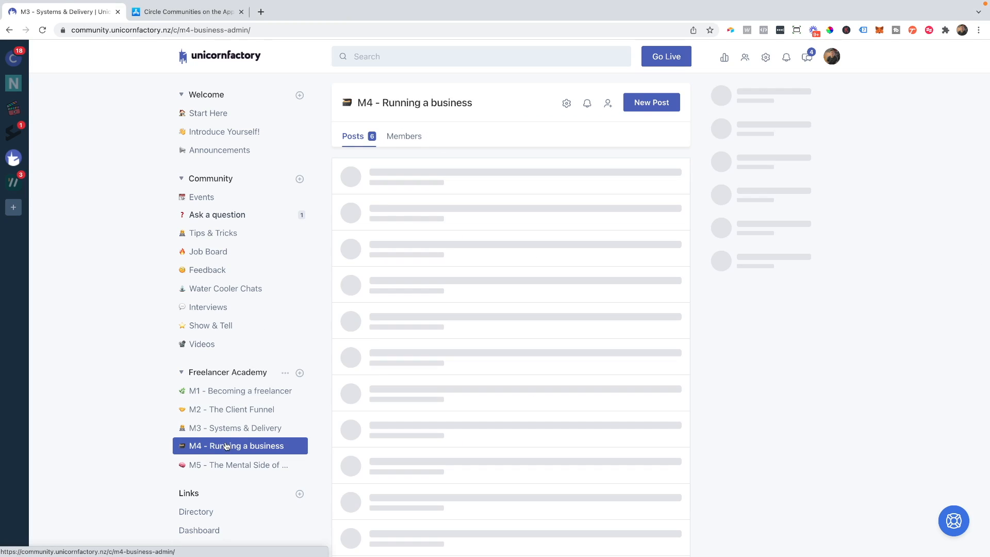
left_click(223, 468)
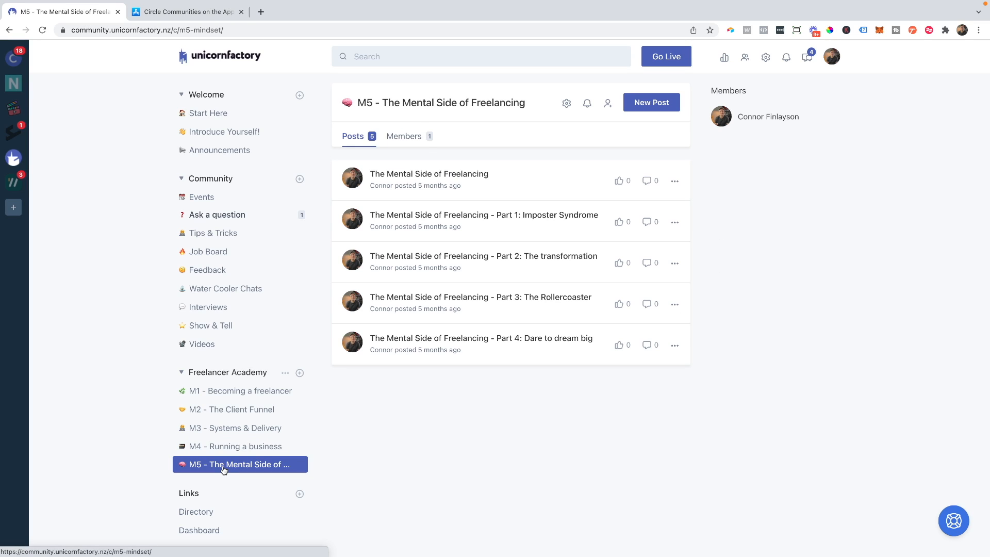
left_click(226, 401)
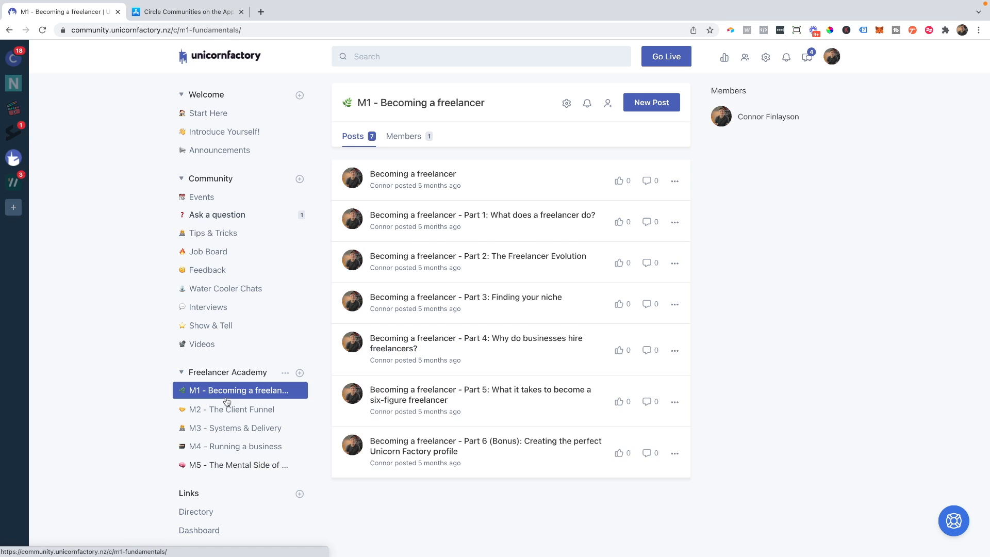
left_click(228, 406)
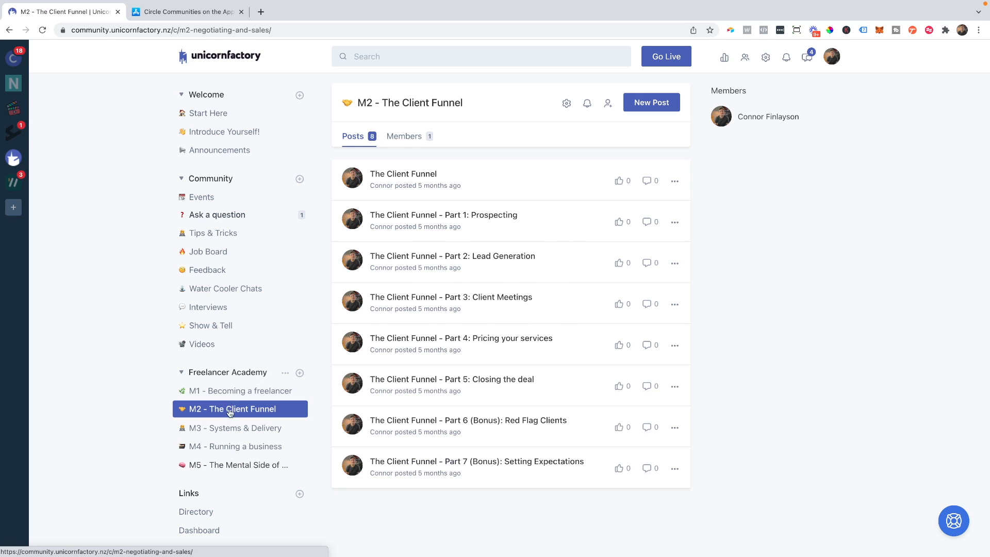
left_click(231, 428)
left_click(230, 446)
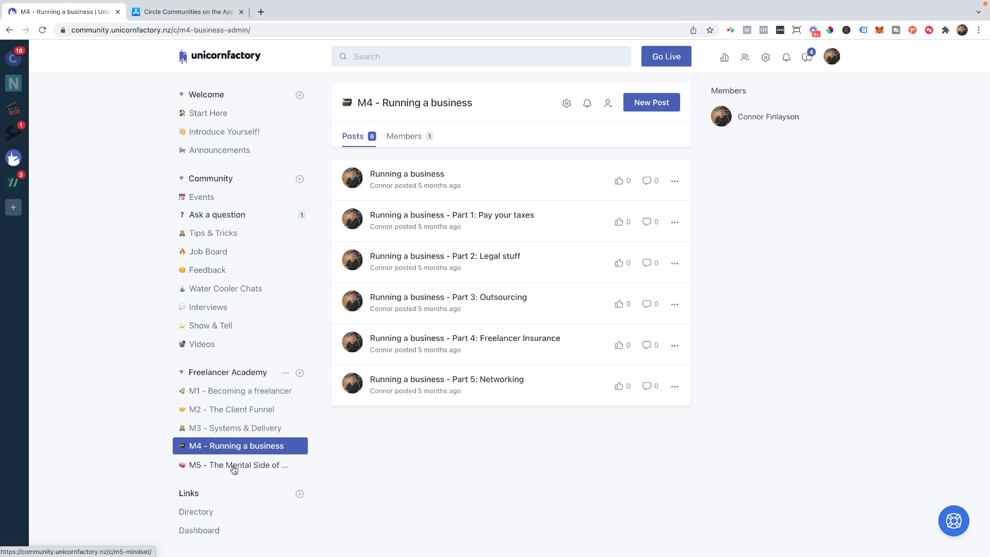
left_click(232, 469)
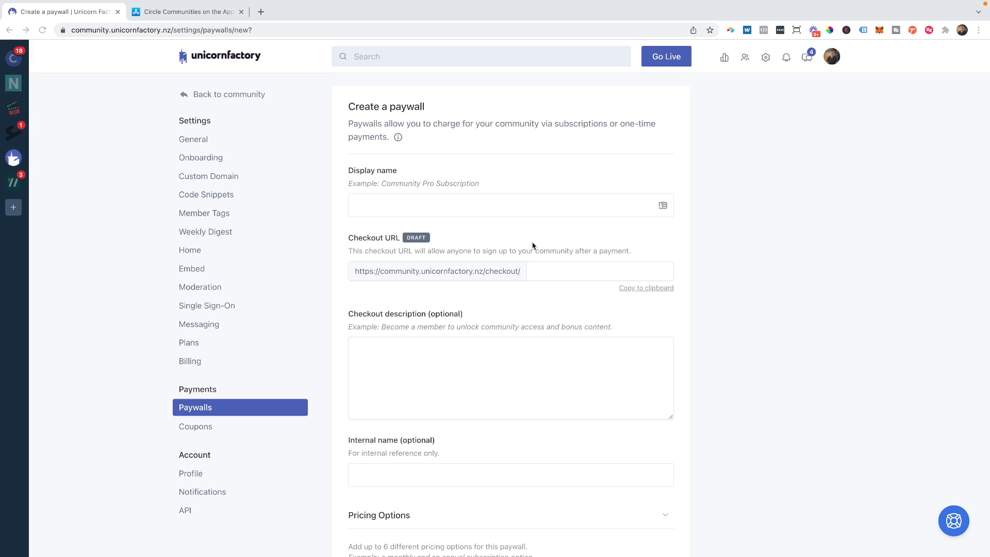
scroll(532, 246, "down", 2)
scroll(523, 241, "up", 1)
scroll(420, 191, "down", 1)
scroll(434, 205, "down", 2)
scroll(444, 216, "down", 2)
scroll(446, 220, "down", 3)
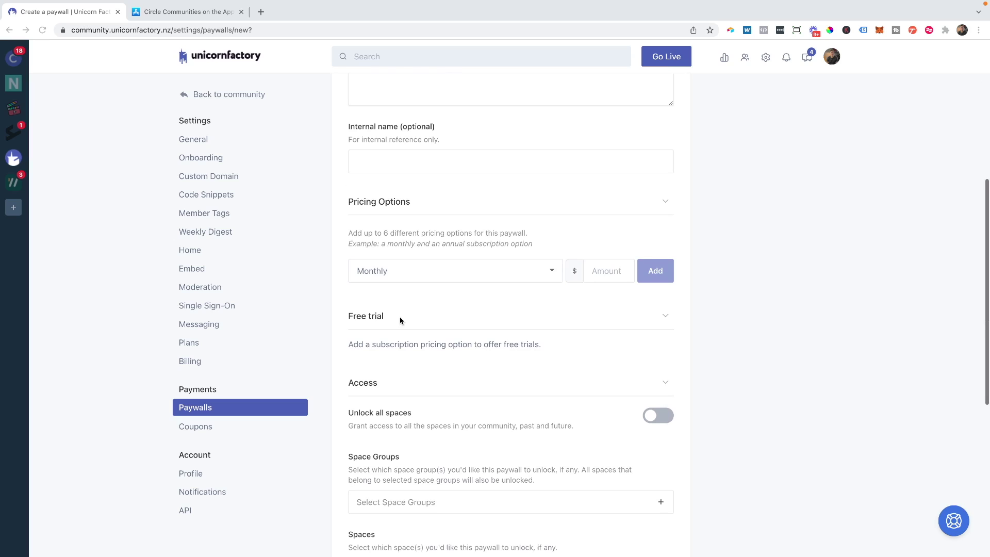
Step: Check the paywall's billing periods (keeping Monthly) and the space groups it can unlock
left_click(400, 272)
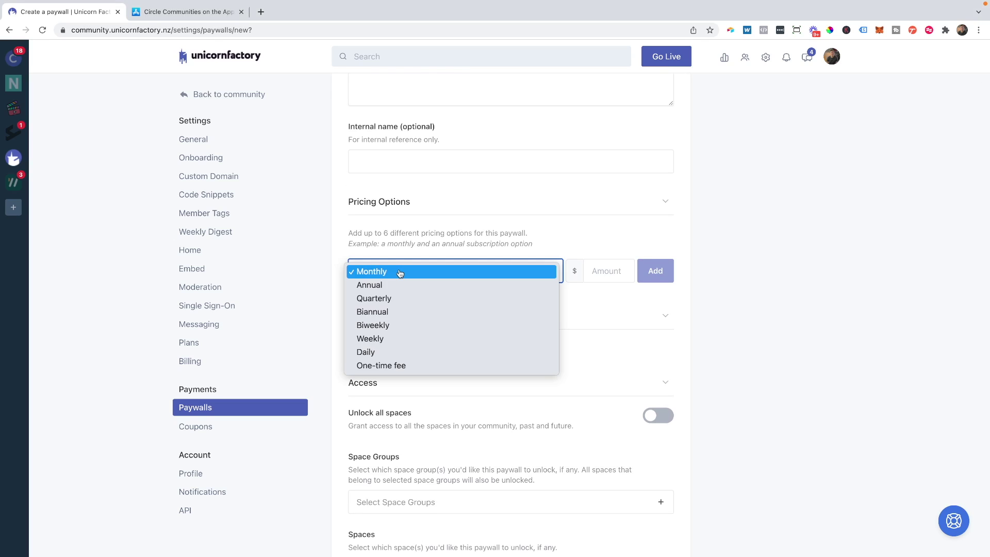
left_click(619, 340)
scroll(528, 384, "down", 3)
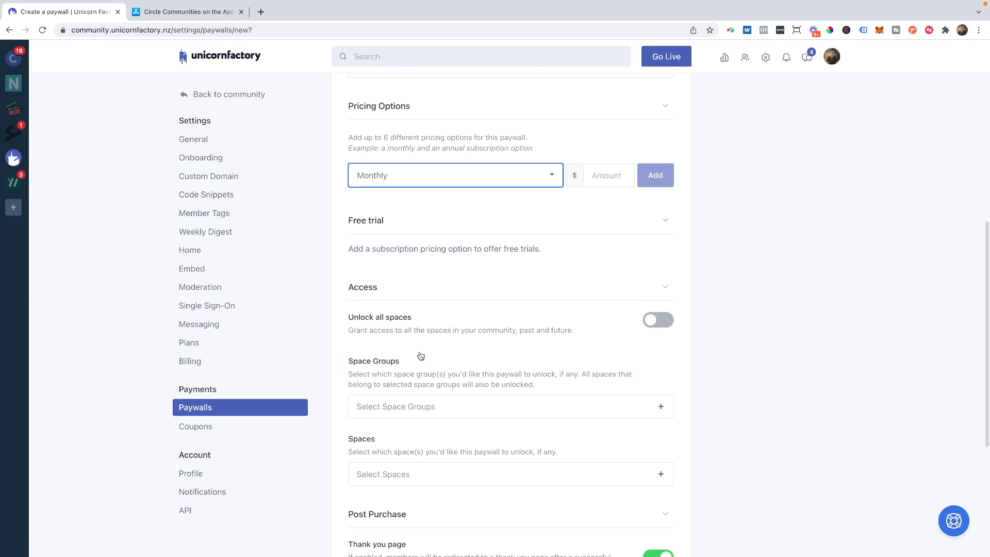
scroll(386, 311, "down", 1)
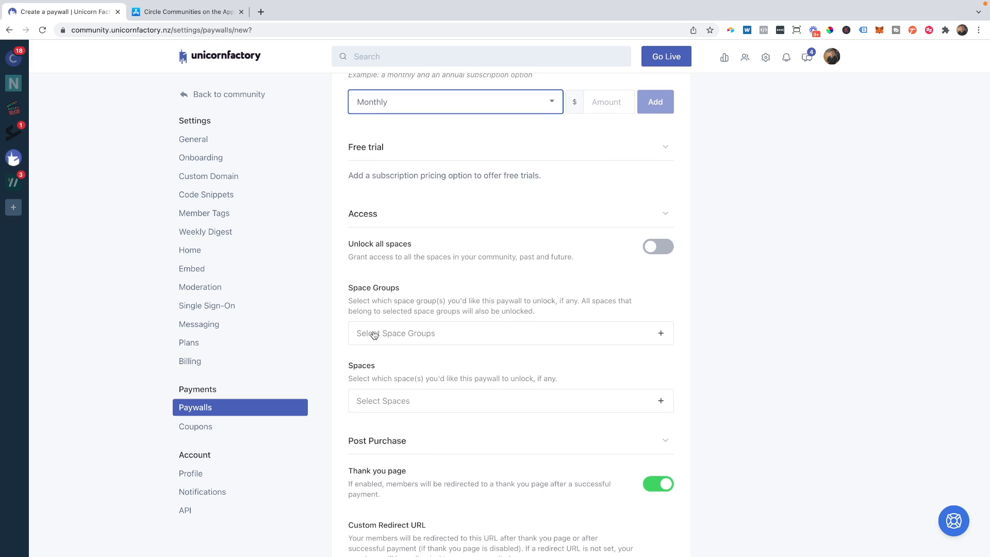
left_click(374, 334)
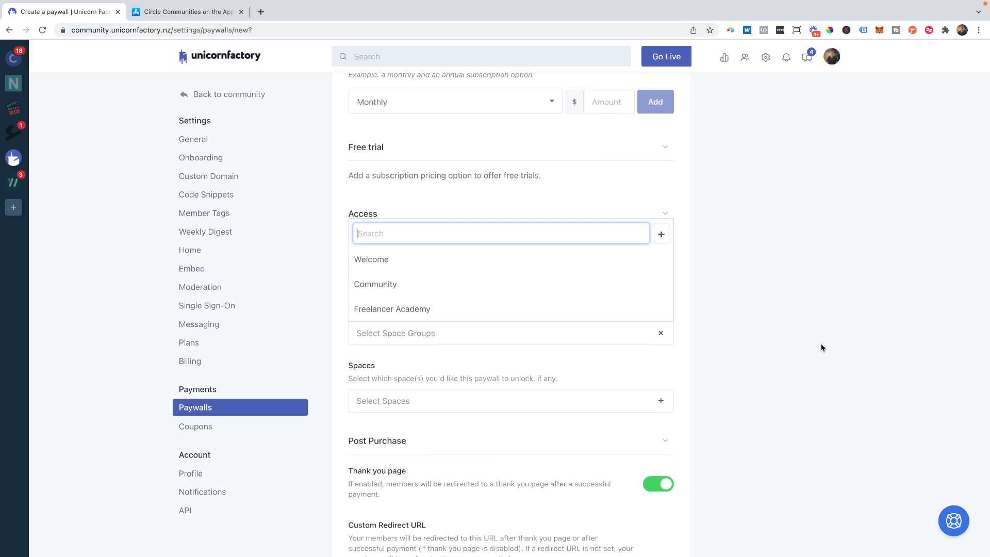
left_click(756, 350)
Step: View the empty Coupons settings, then the paywalls list with the published Freelancer Academy paywall
left_click(255, 415)
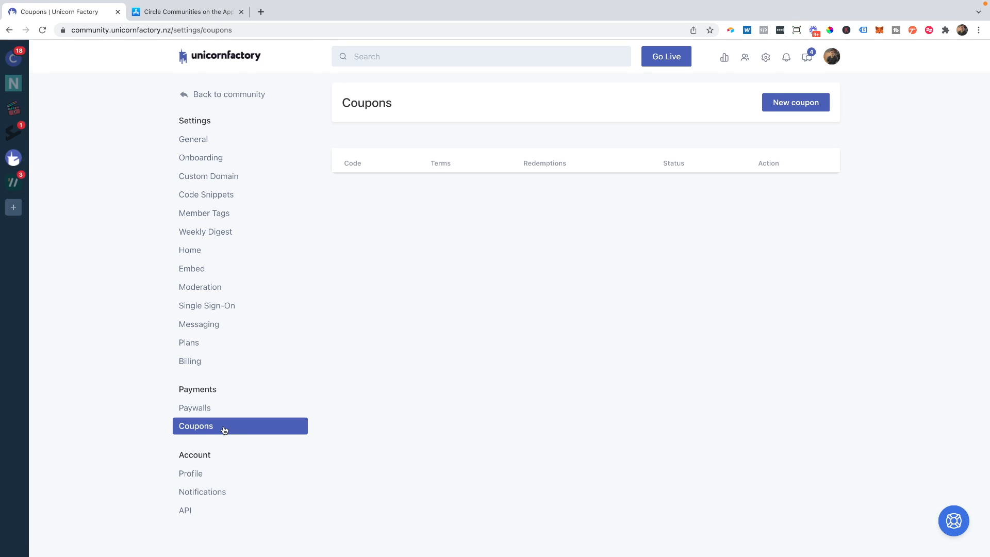
left_click(218, 405)
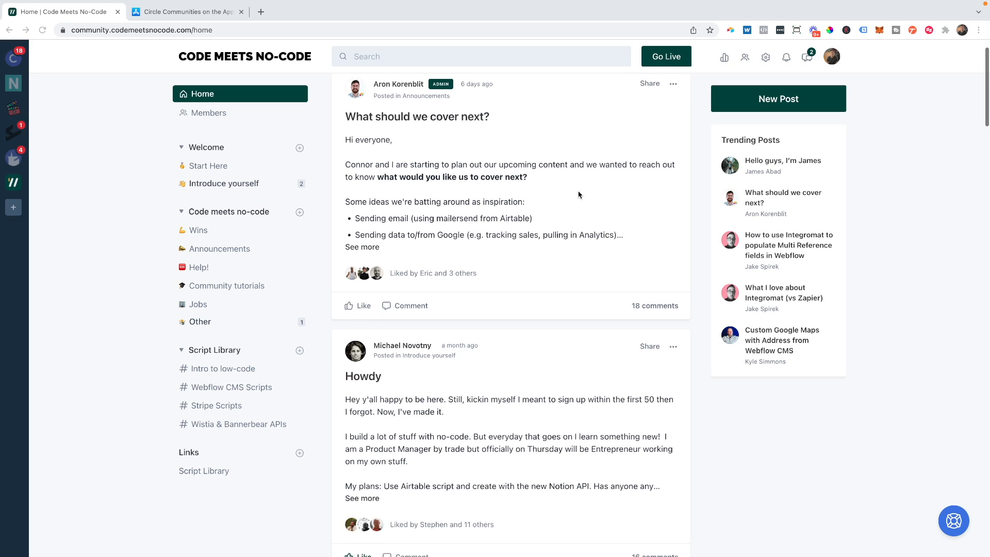
scroll(579, 194, "down", 2)
scroll(578, 194, "down", 1)
scroll(579, 194, "down", 2)
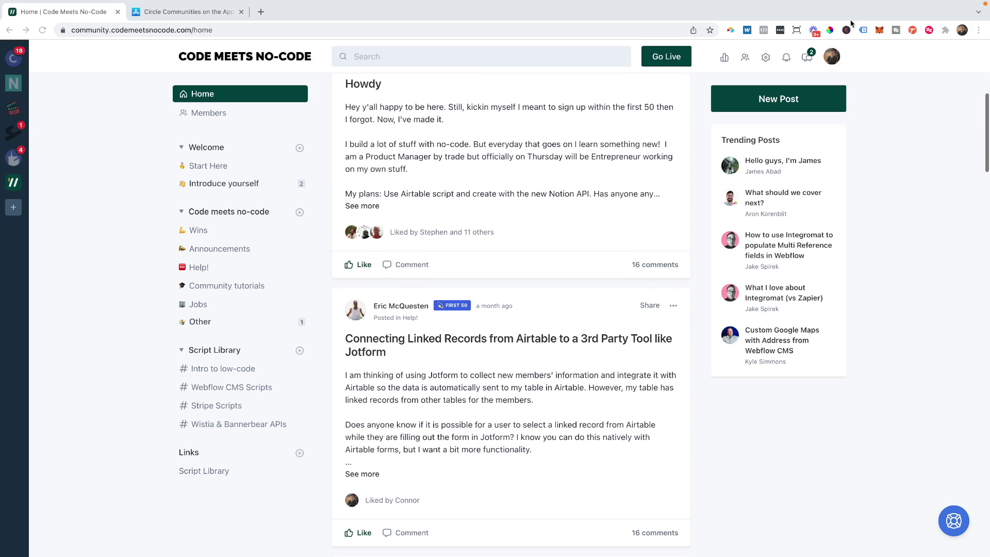
Step: Review the Code Meets No-Code notifications inbox, then start setting up a live stream via Go Live
left_click(785, 60)
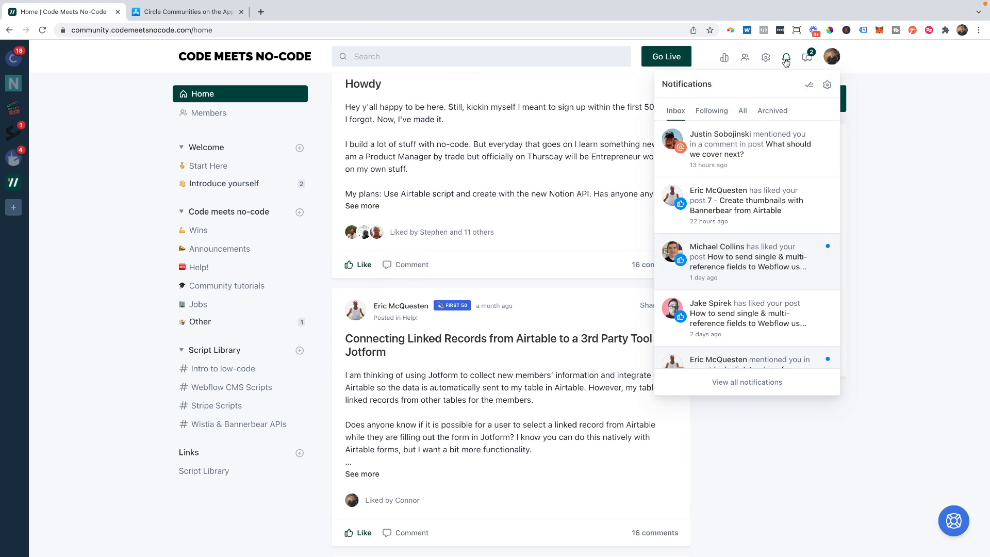
scroll(719, 112, "up", 1)
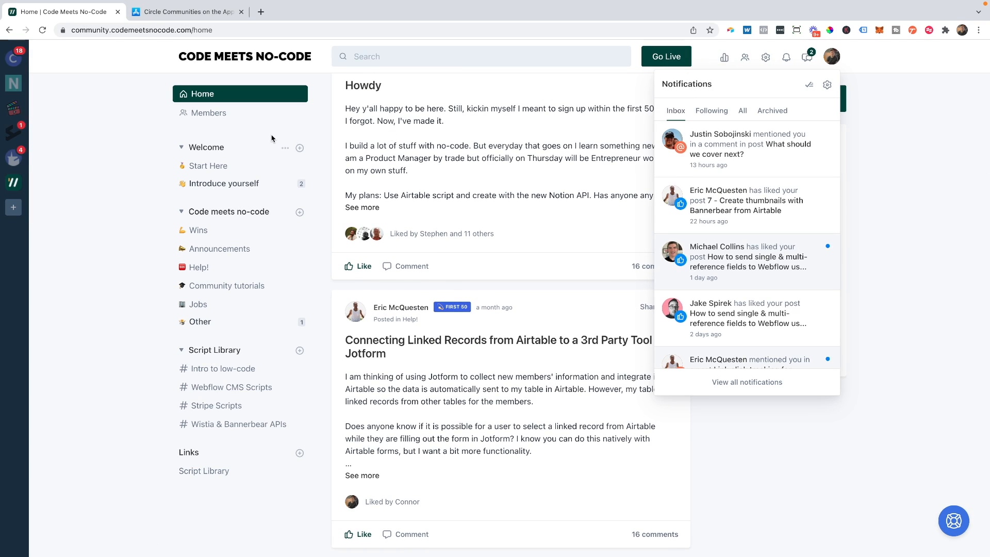
left_click(135, 121)
left_click(656, 61)
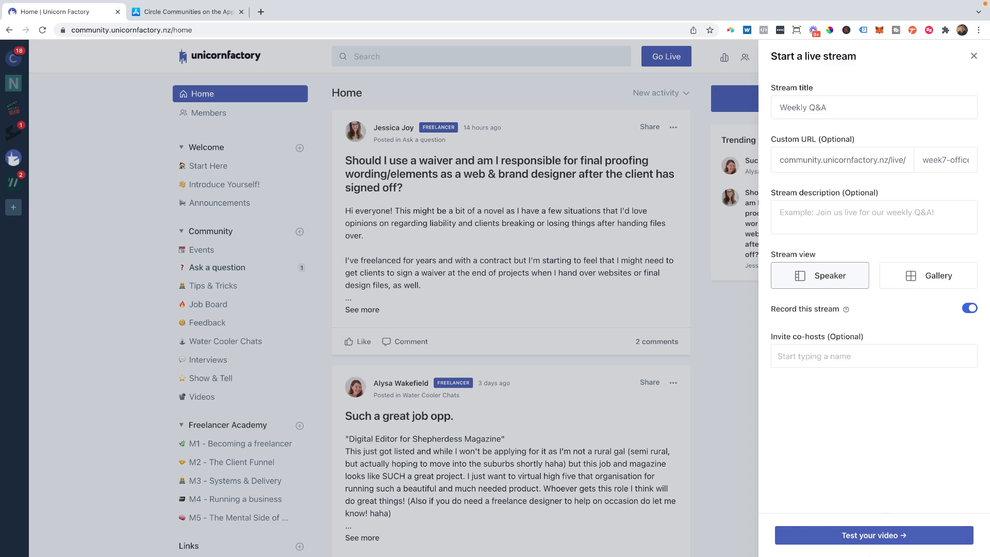
Step: Test the video for the Weekly Q&A stream and enter its backstage room
left_click(865, 544)
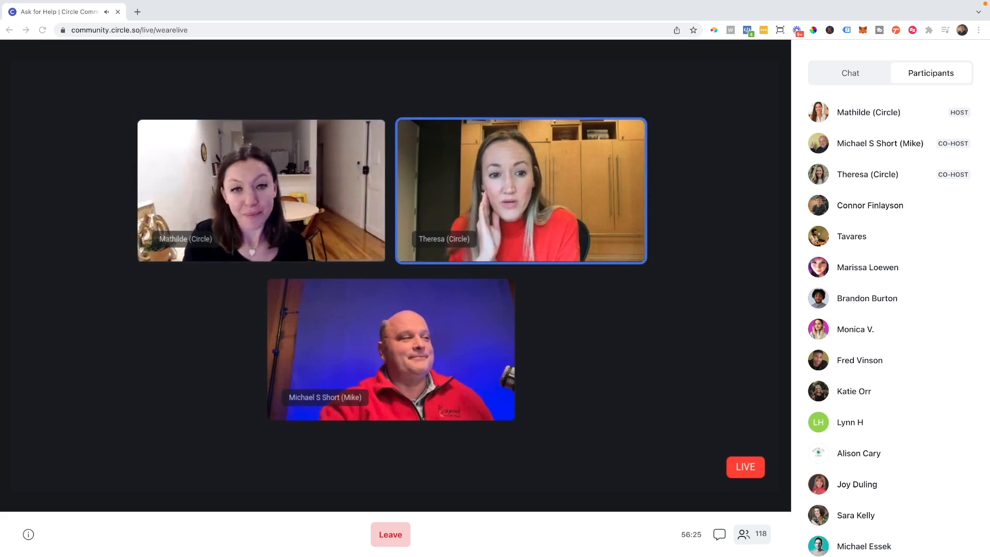
Step: Switch the live stream's right panel from Participants to the audience chat
left_click(851, 77)
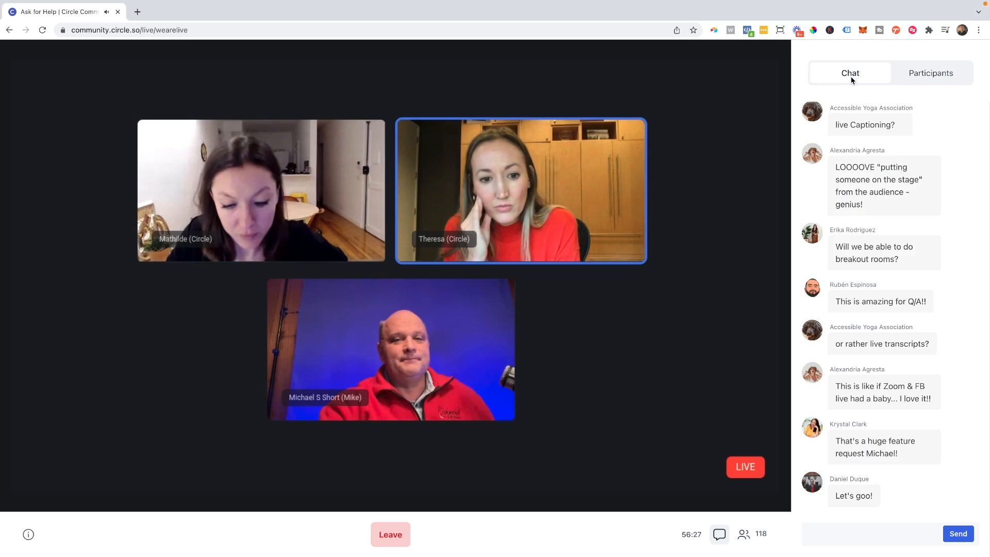